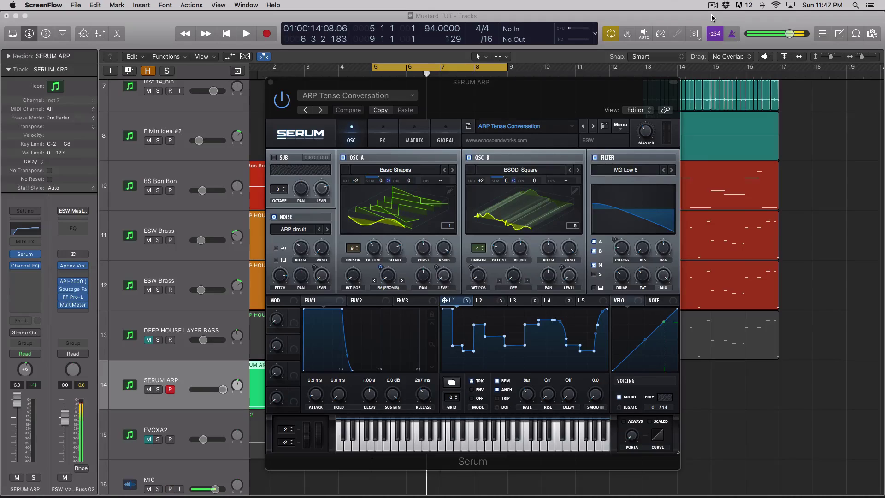
Play the looped section to audition the SERUM ARP track, and stop playback
click(518, 136)
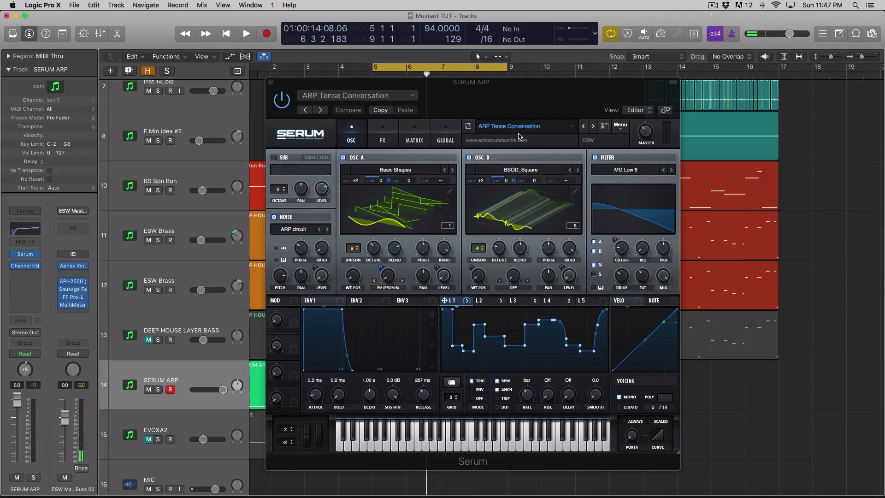
key(space)
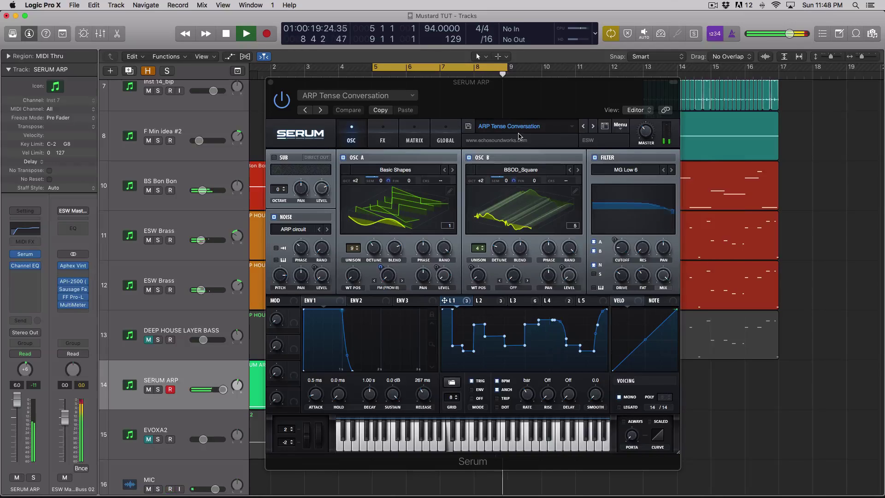
key(space)
scroll(177, 365, up, 1)
scroll(176, 365, up, 3)
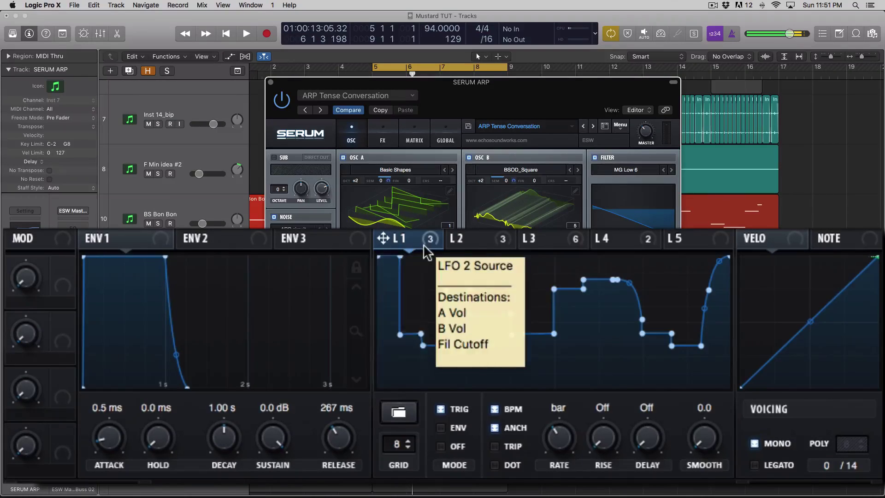
Examine the curve shapes, rates and destinations of LFO 1, LFO 2 and LFO 3, comparing LFO 1 with LFO 2
click(522, 239)
click(394, 239)
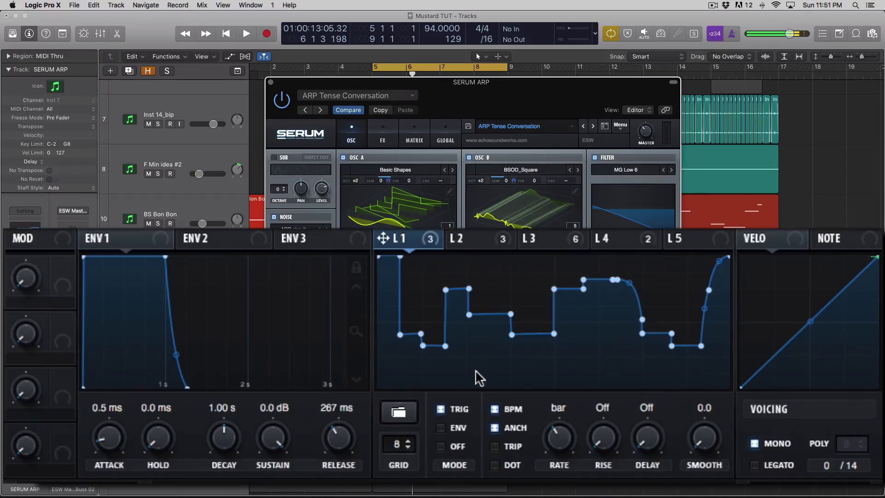
click(472, 239)
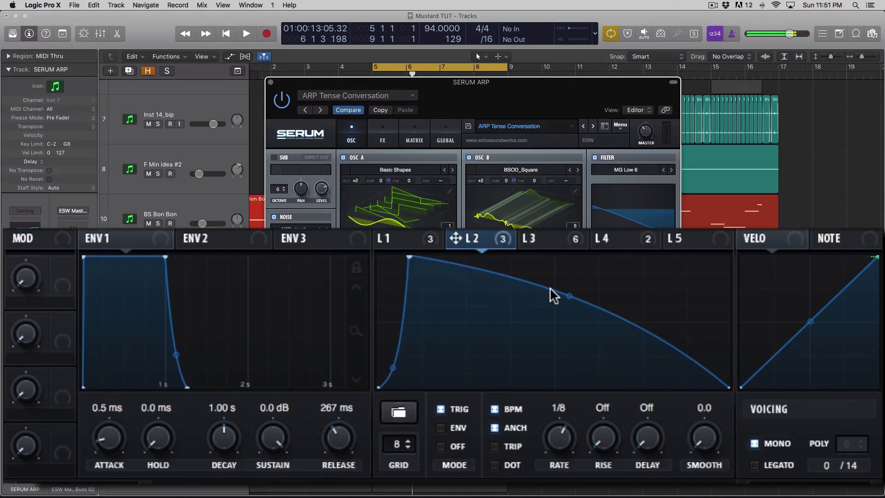
click(537, 239)
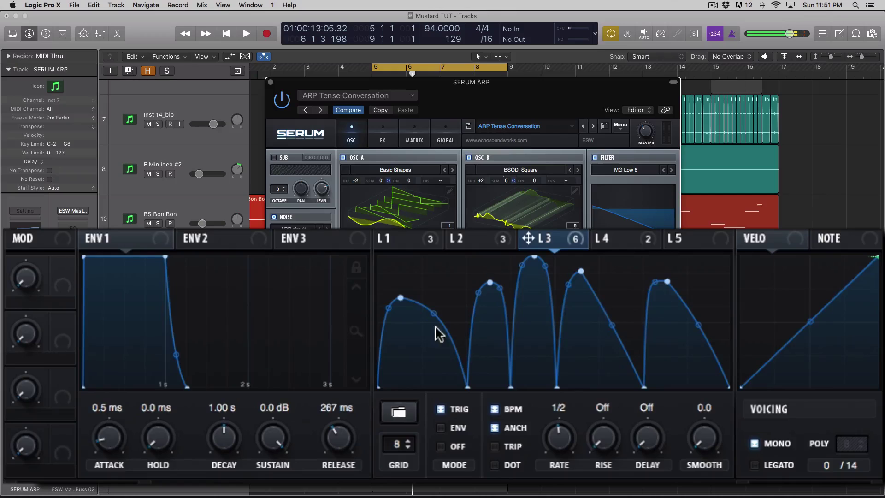
click(405, 238)
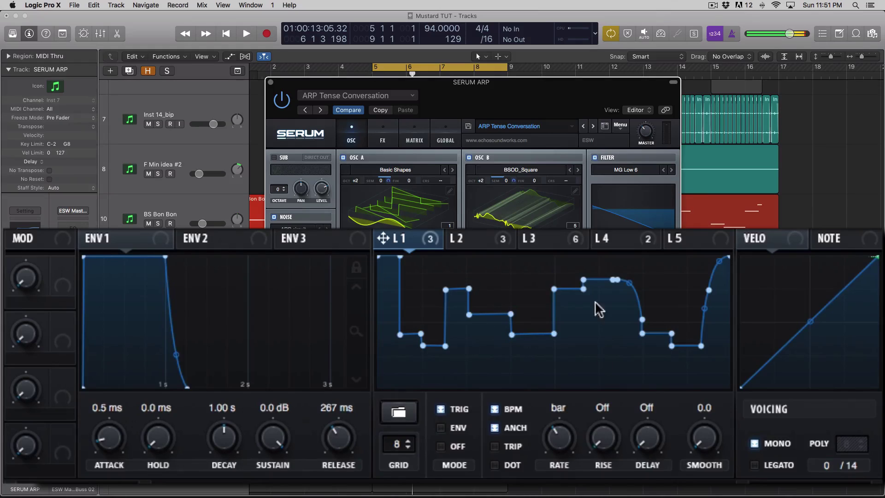
click(473, 240)
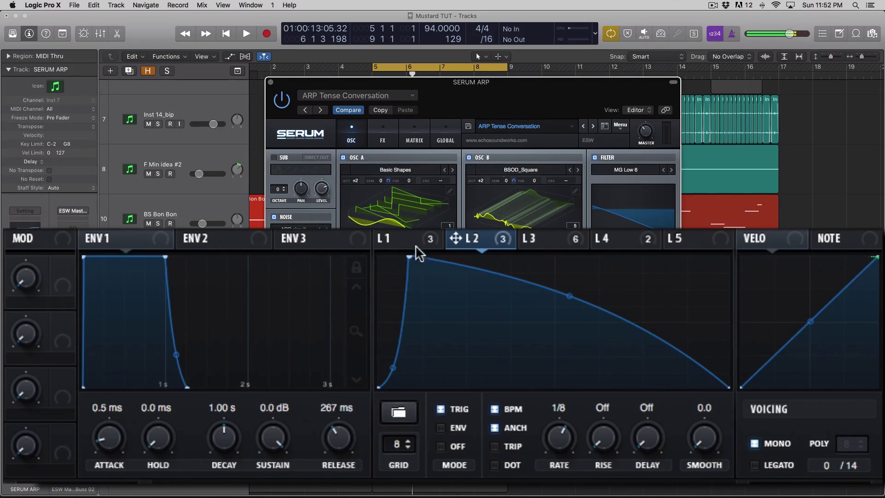
click(404, 242)
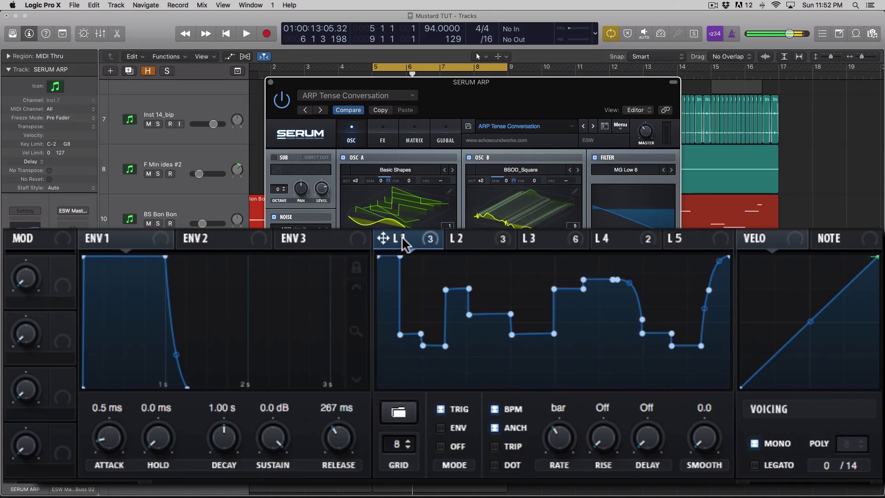
click(455, 241)
click(390, 240)
click(451, 244)
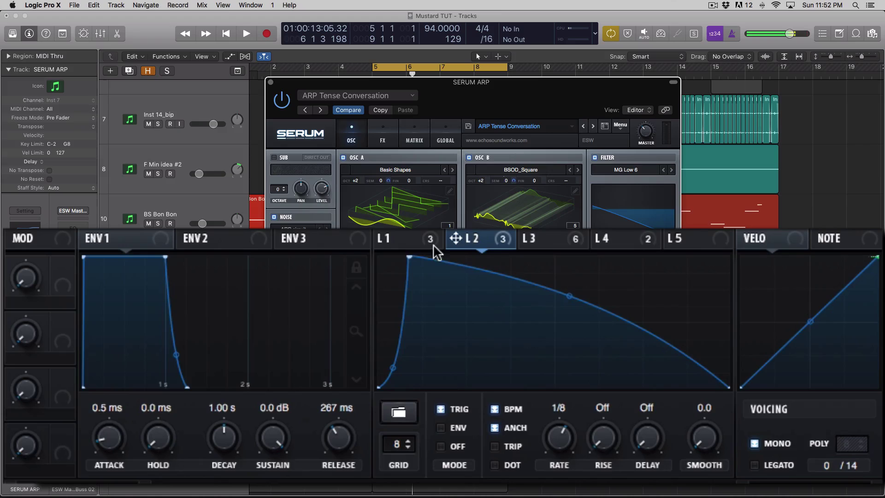
click(385, 240)
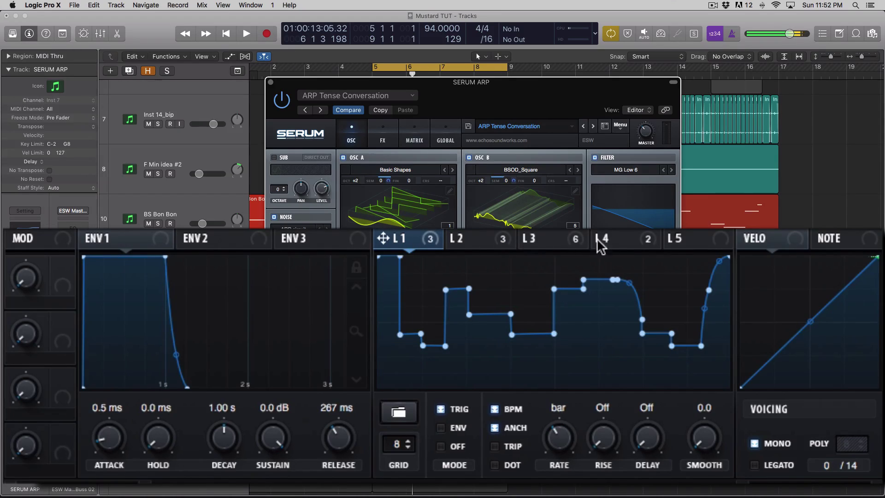
Replace LFO 5's curve with a preset shape from the Basic collection
click(673, 241)
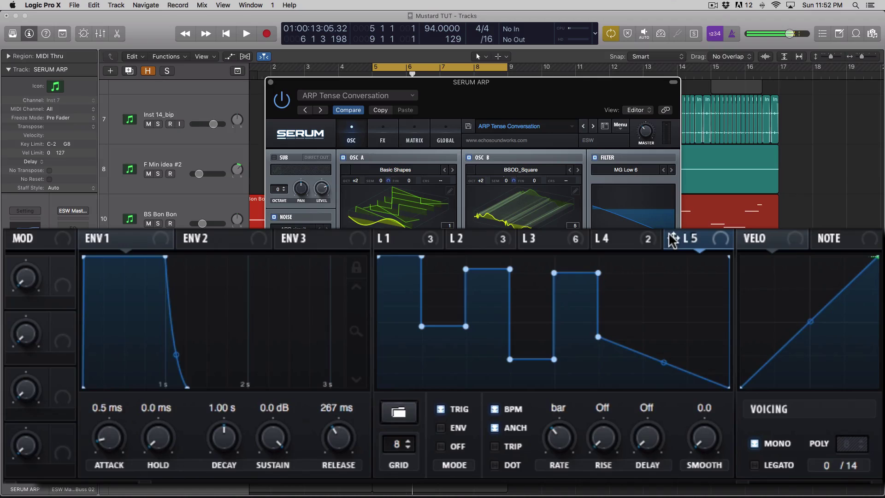
click(397, 414)
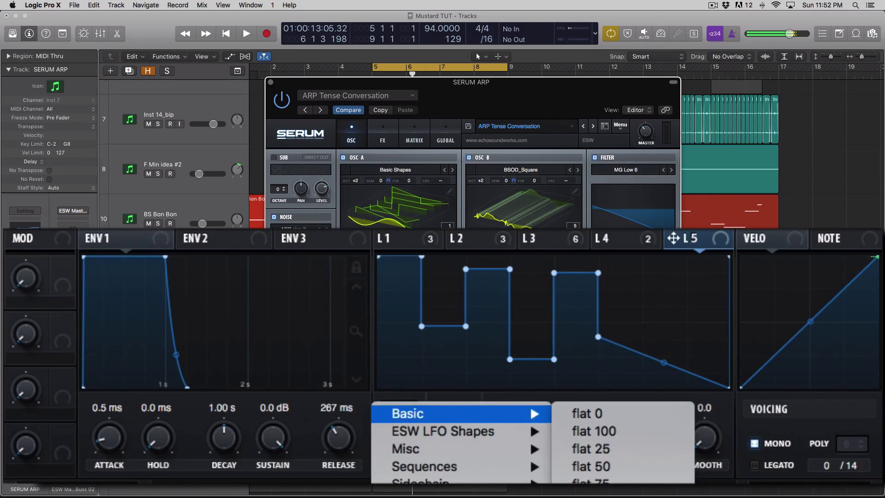
click(595, 481)
Draw flat steps at varying heights across LFO 5's triangle curve to form a custom sequence shape
drag(385, 254, 555, 256)
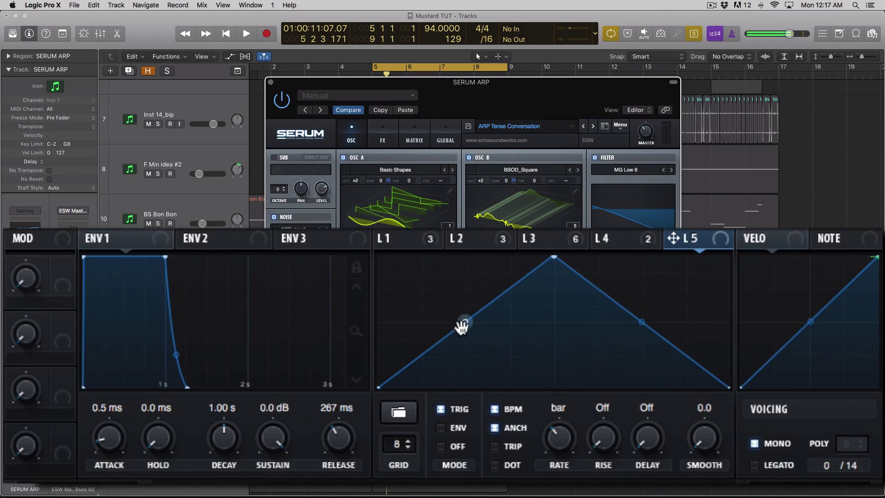
mouse_move(466, 328)
mouse_down()
mouse_move(499, 300)
mouse_move(438, 346)
mouse_move(434, 322)
mouse_up()
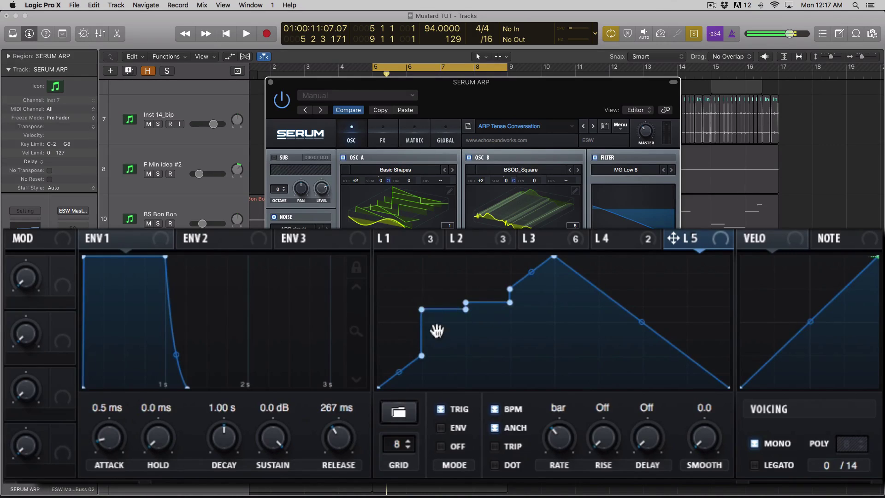
mouse_move(588, 286)
mouse_down()
mouse_move(644, 348)
mouse_move(673, 361)
mouse_move(671, 254)
mouse_up()
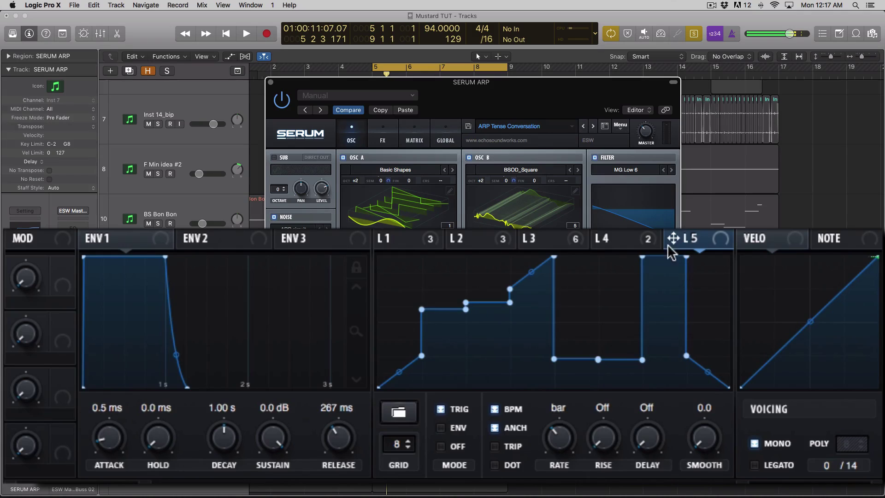
drag(510, 289, 567, 370)
Return to LFO 1 and turn off oscillator B
click(406, 244)
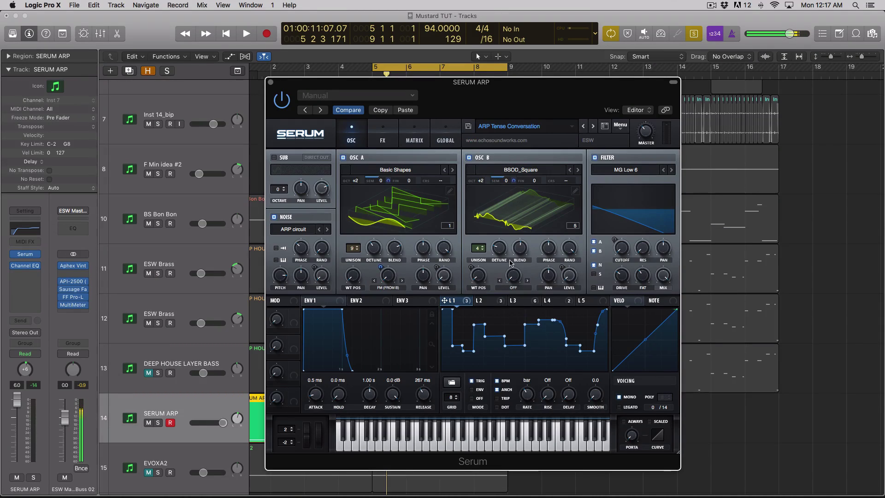
click(470, 157)
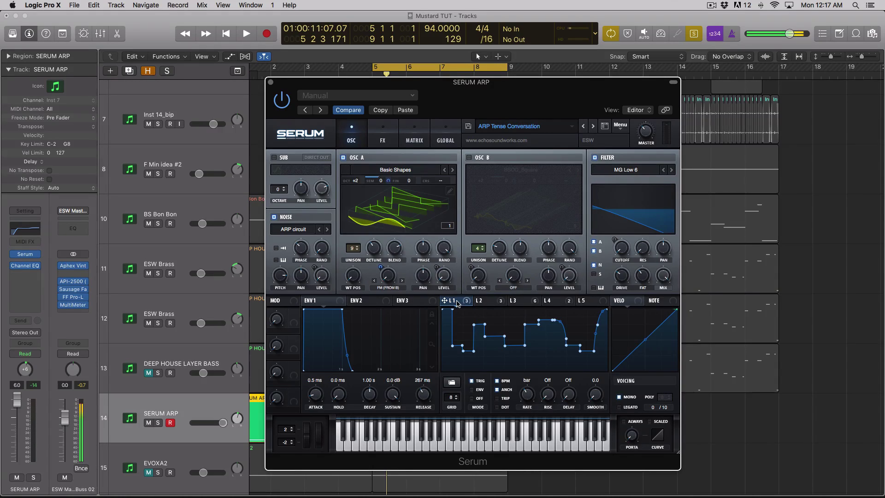
Bypass all destinations of LFO 2 and raise the filter cutoff
click(482, 302)
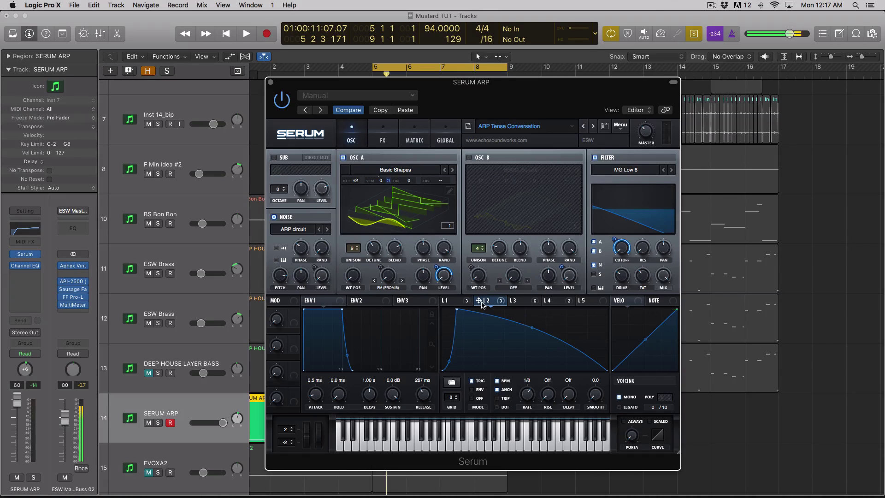
right_click(441, 277)
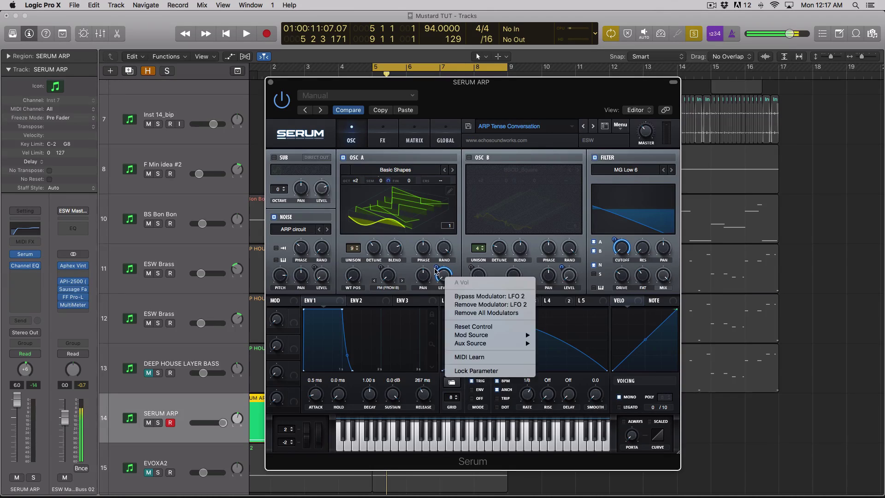
click(578, 318)
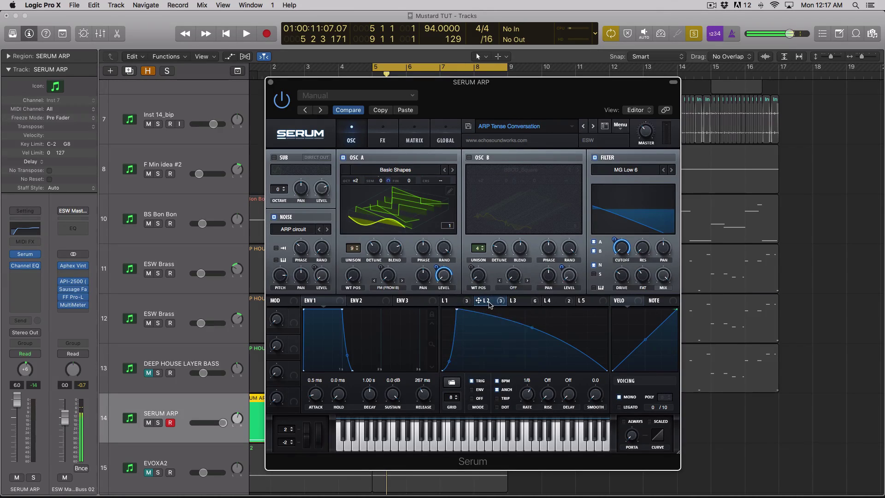
right_click(489, 302)
click(526, 346)
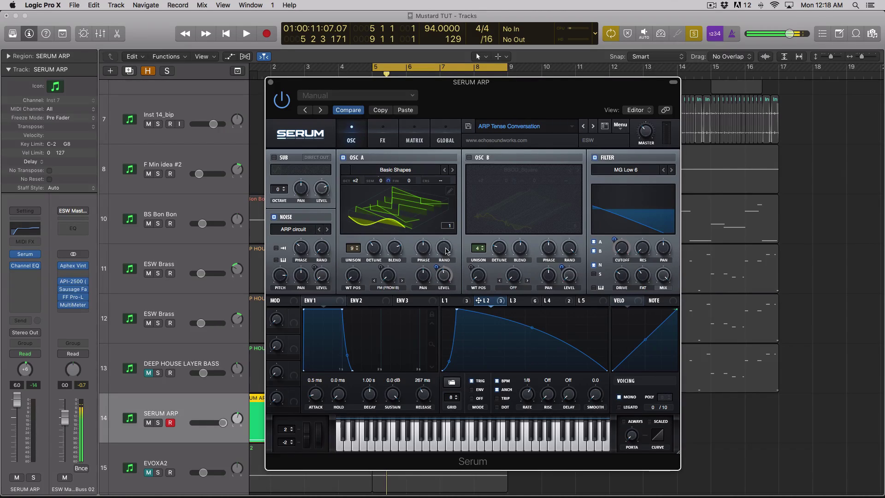
drag(623, 243, 615, 206)
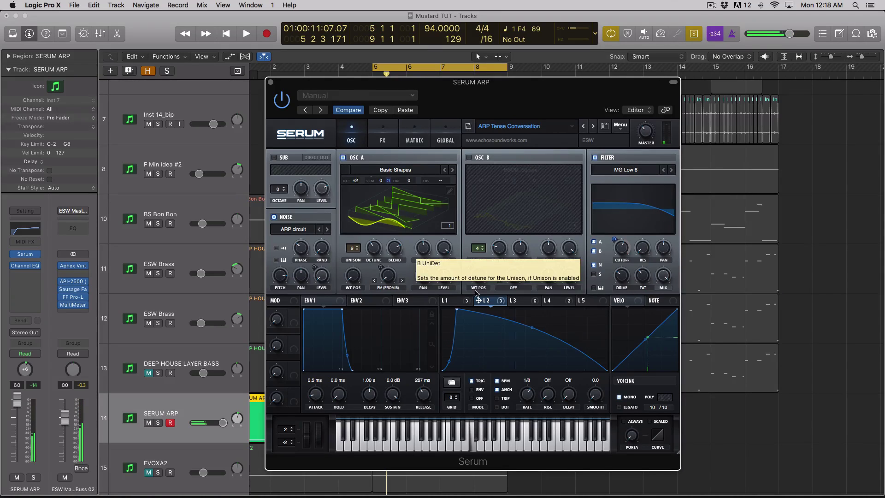
Remove the LFO 1 modulation from oscillator A's semitone control
right_click(456, 302)
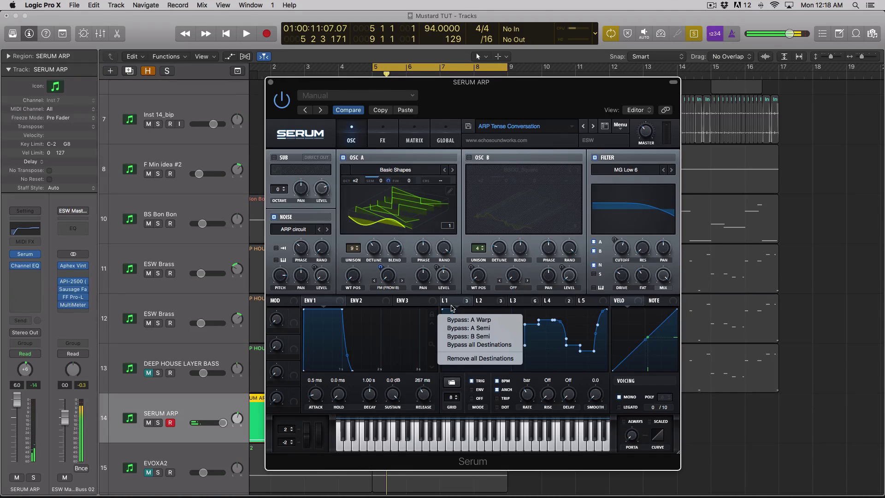
click(455, 303)
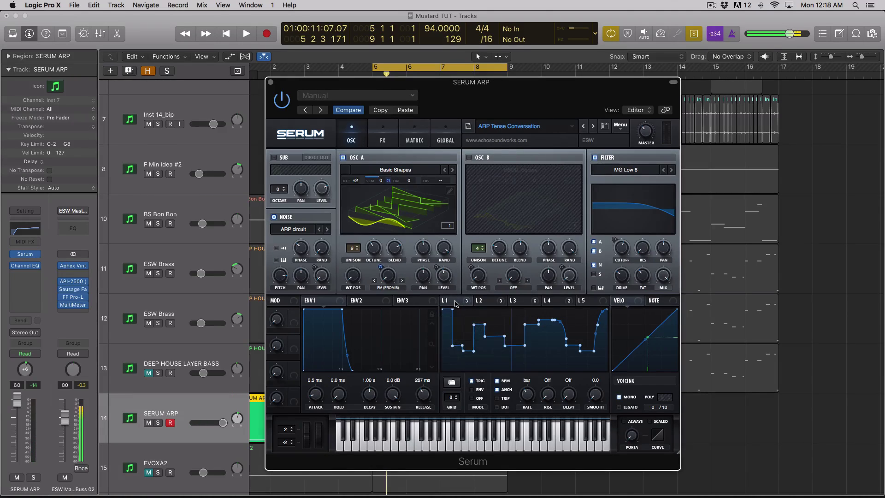
right_click(385, 180)
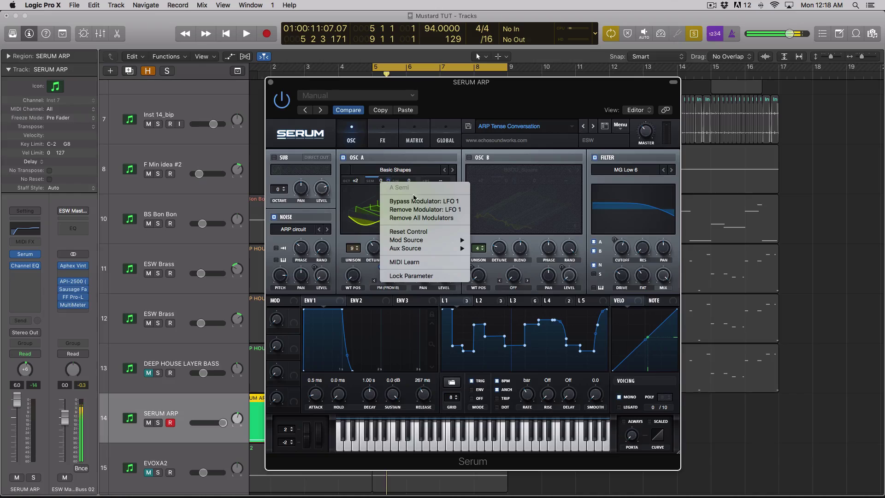
click(442, 221)
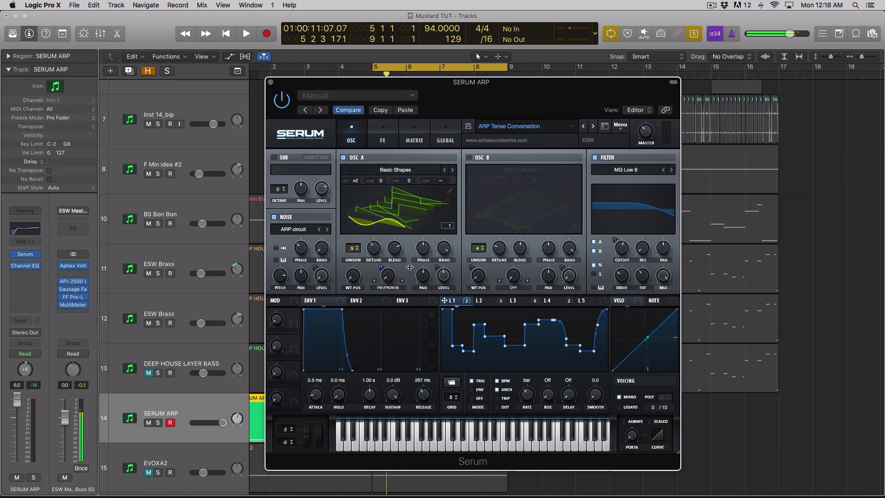
Set envelope 1's attack to 1.3 ms
right_click(315, 393)
click(315, 393)
drag(315, 392, 316, 390)
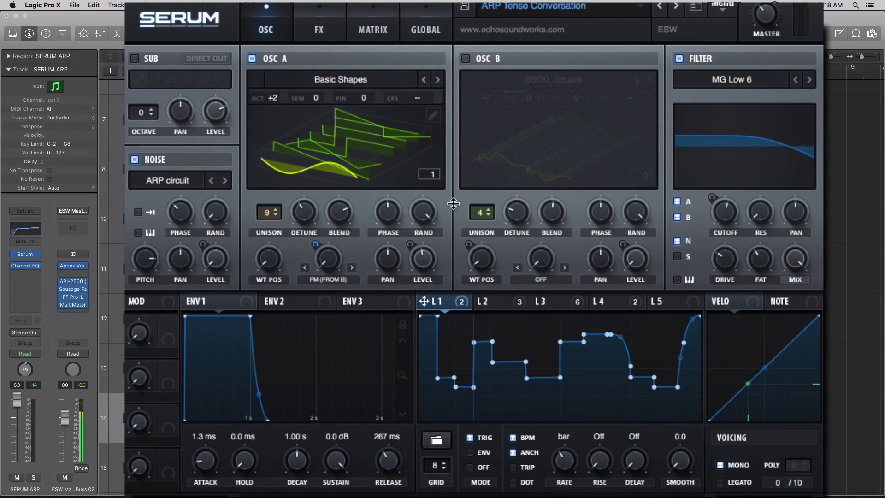
Assign LFO 1 to oscillator A's semitone control and adjust its modulation depth
drag(456, 300, 453, 377)
double_click(452, 377)
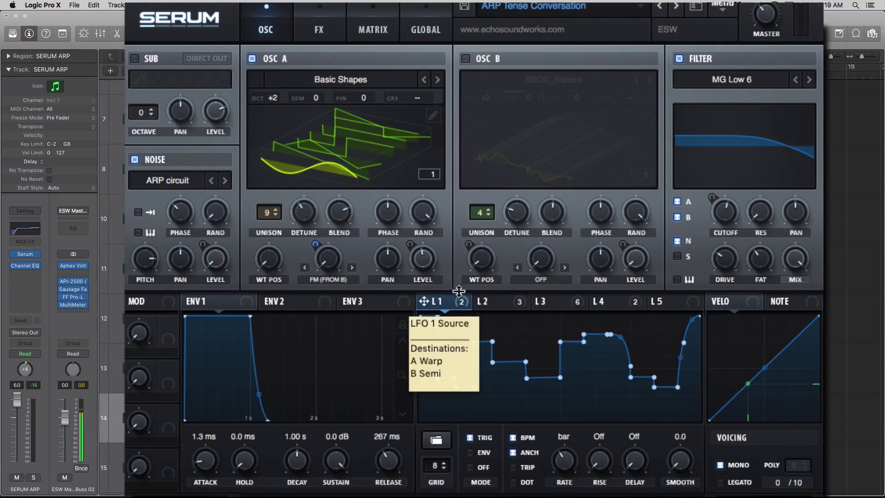
drag(429, 302, 318, 97)
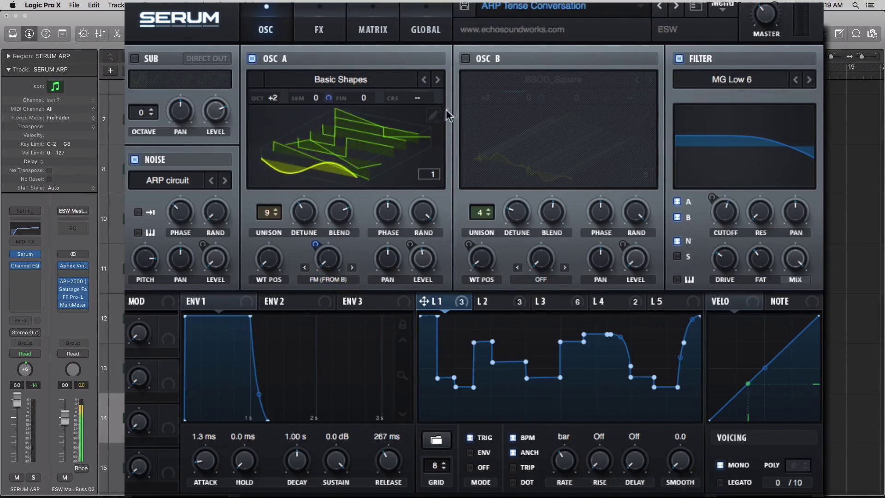
drag(326, 97, 312, 232)
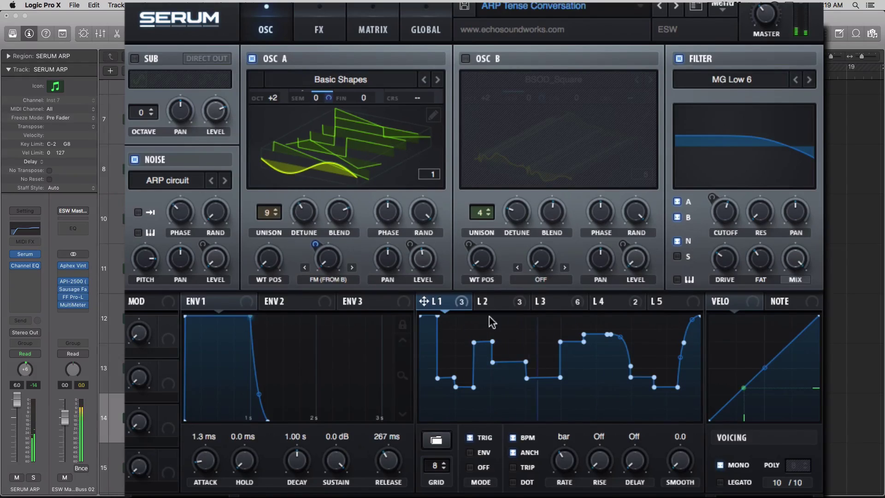
Bypass the LFO 1 modulation on oscillator A's semitone control for comparison, and re-enable it
right_click(315, 96)
click(381, 132)
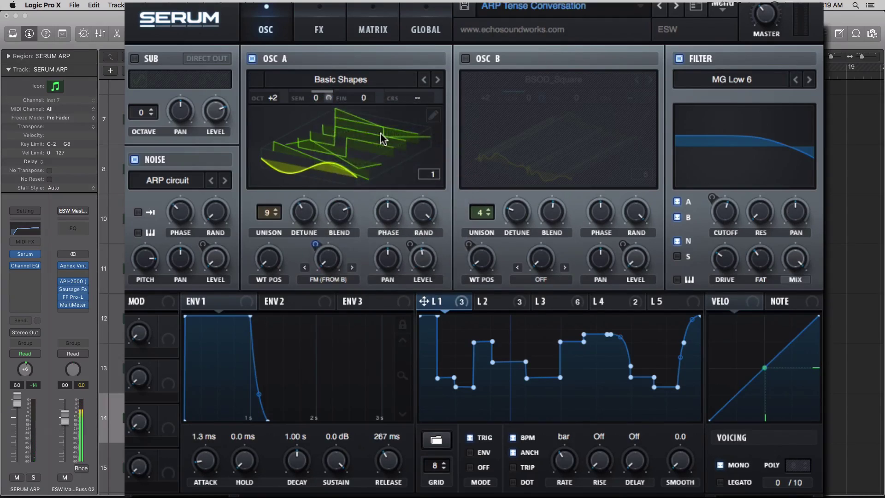
right_click(328, 98)
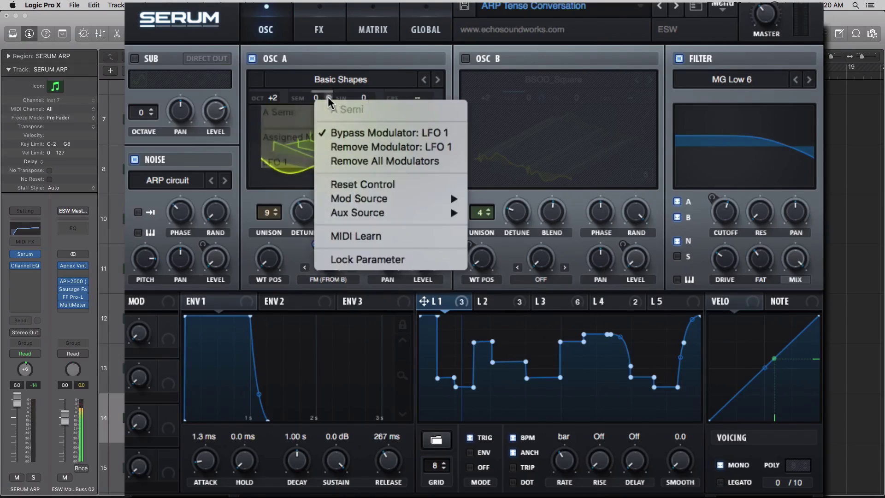
click(376, 133)
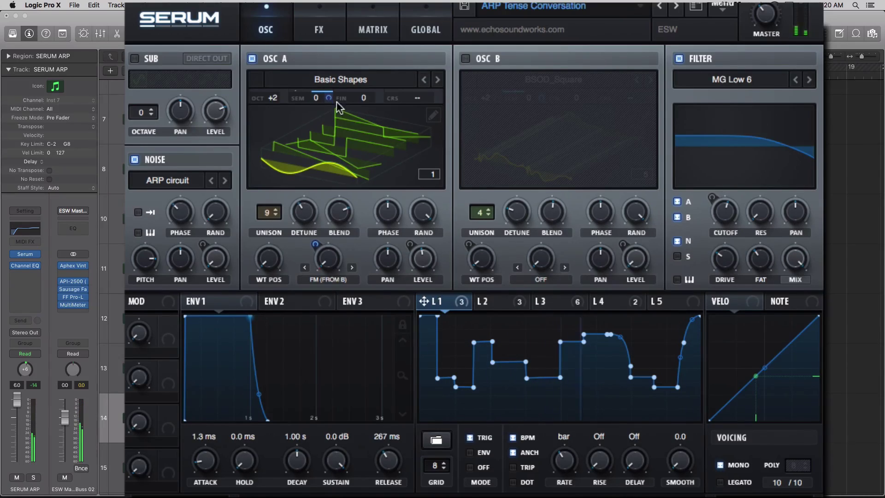
Rework LFO 1's modulation depth on oscillator A's semitone control, trying -12 among the settings
drag(328, 100, 328, 99)
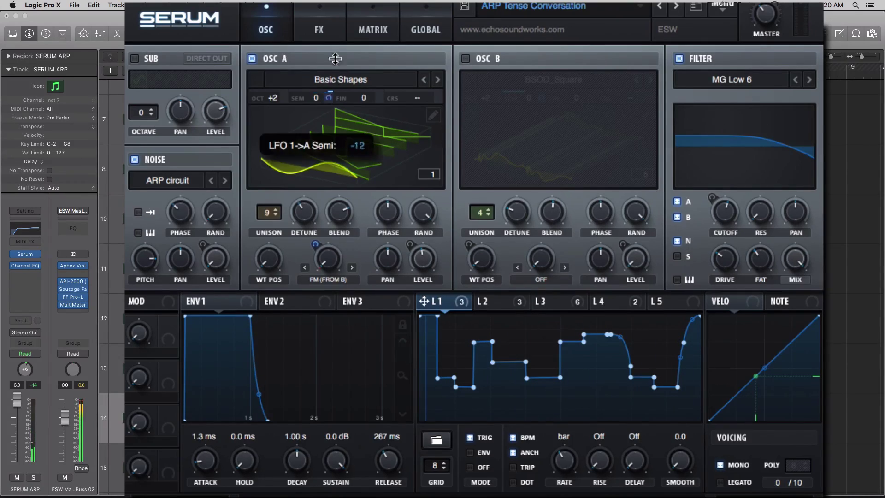
drag(329, 98, 328, 103)
drag(352, 2, 351, 24)
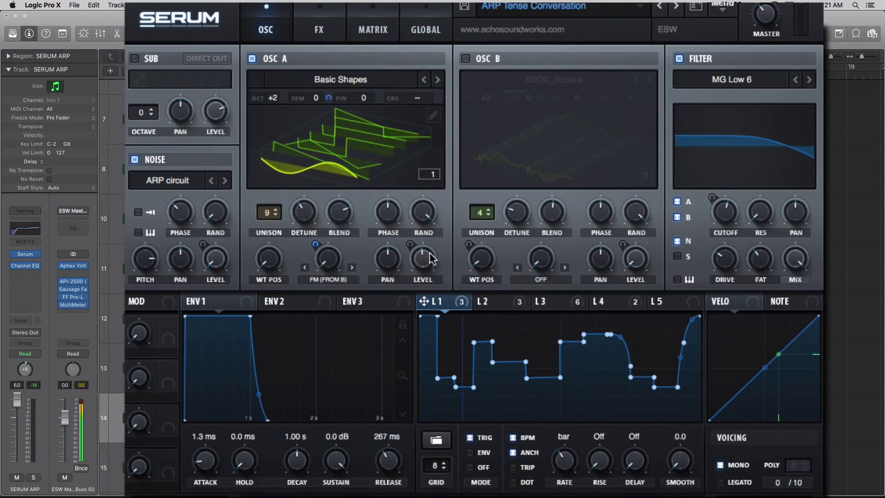
drag(326, 93, 321, 150)
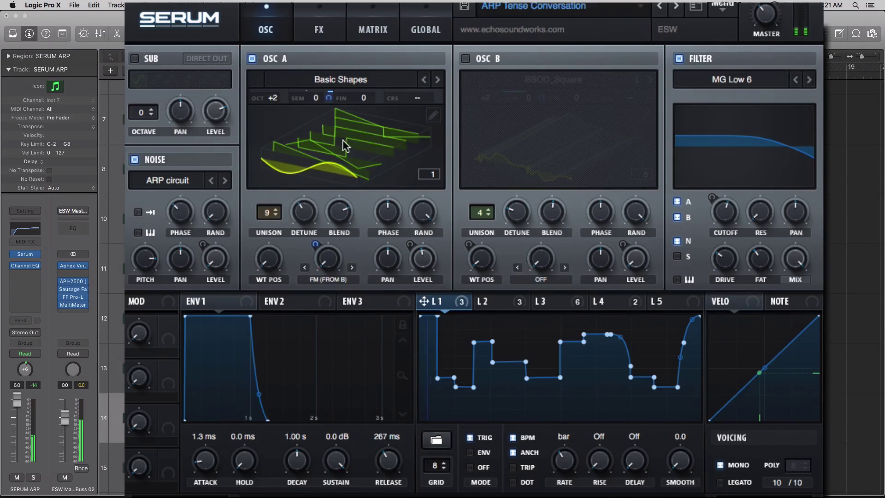
Bypass LFO 1's modulation of oscillator A's semitones, re-enable it, and bypass it again to compare the melody
right_click(327, 98)
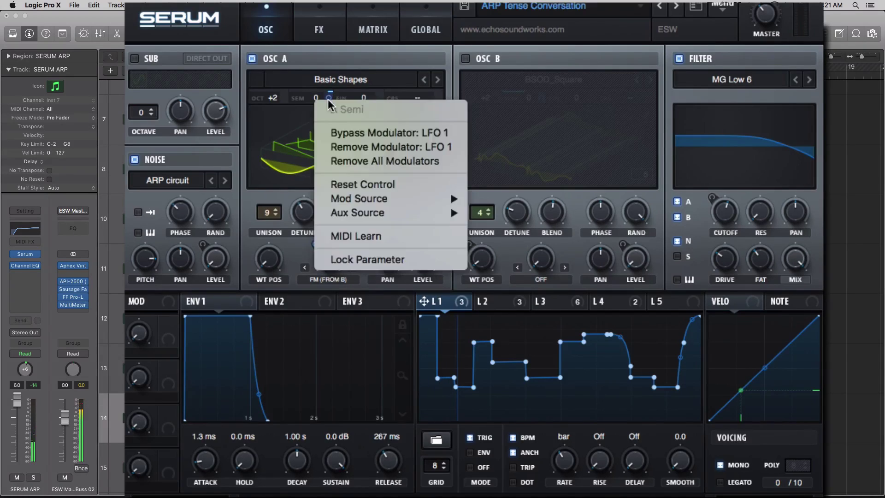
click(364, 135)
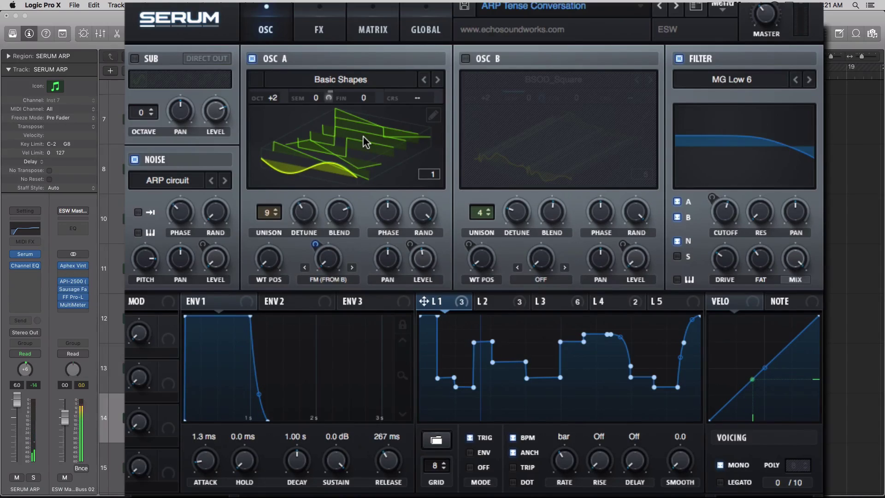
right_click(329, 98)
click(351, 134)
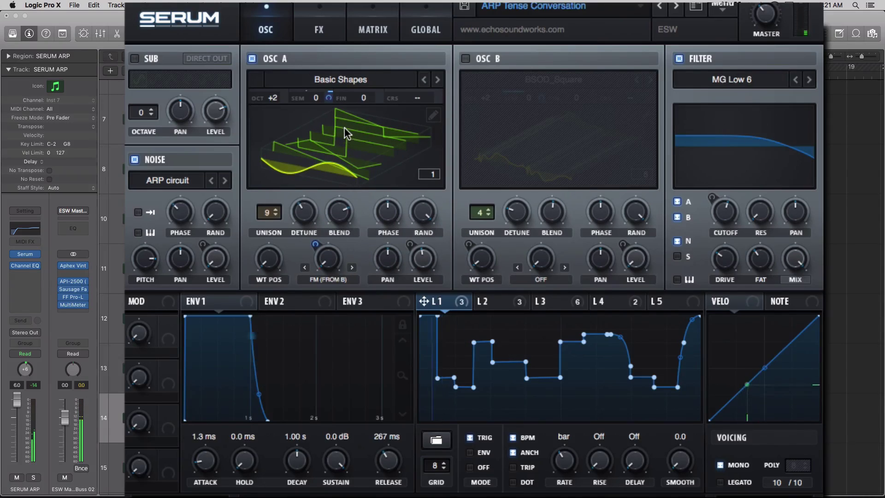
right_click(329, 97)
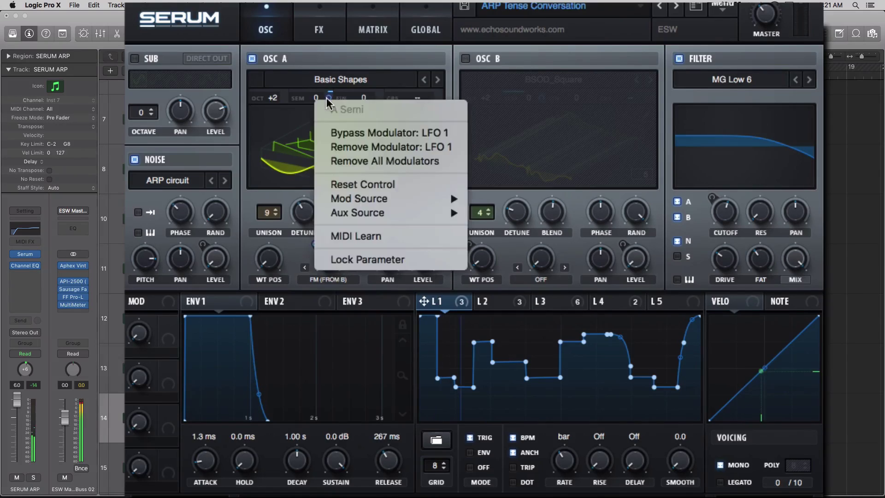
click(350, 133)
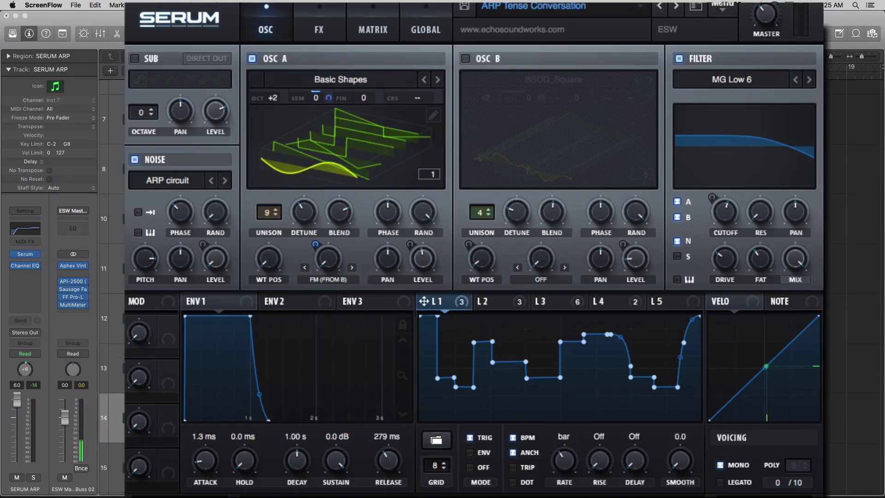
Toggle LFO 1's semitone modulation on oscillator A off and back on, and lower its base semitone value to -5
click(328, 99)
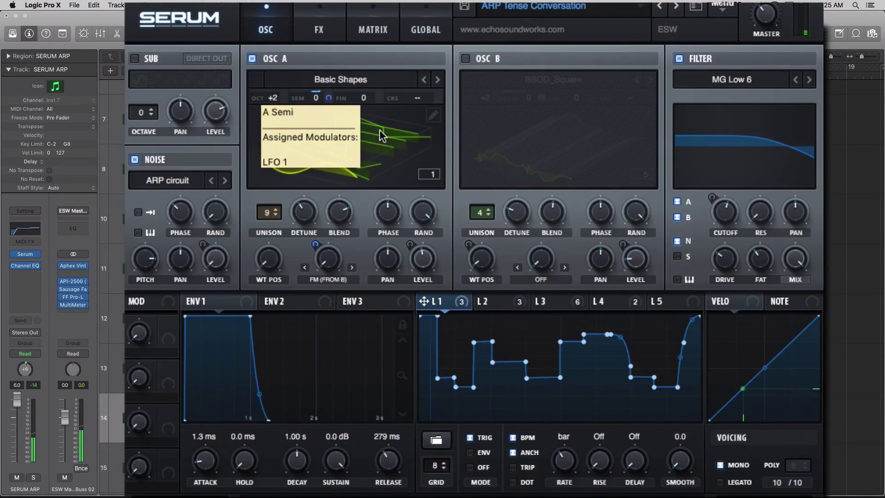
right_click(328, 98)
click(352, 133)
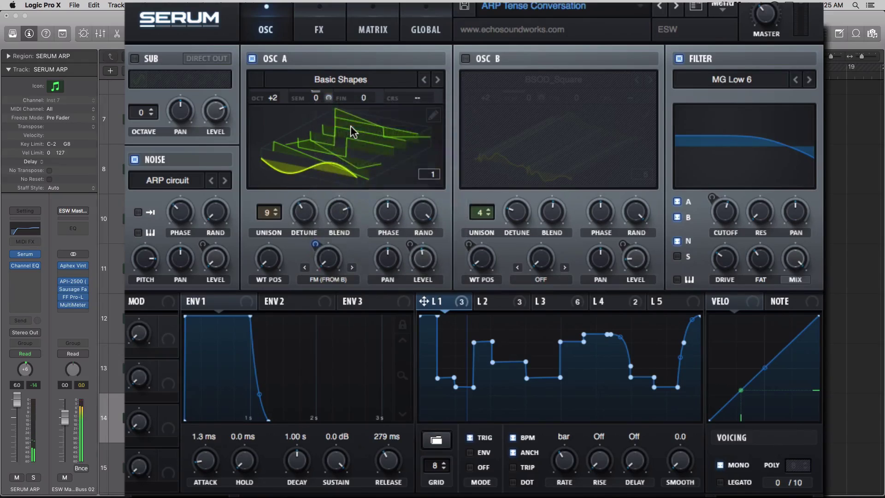
right_click(329, 99)
click(336, 133)
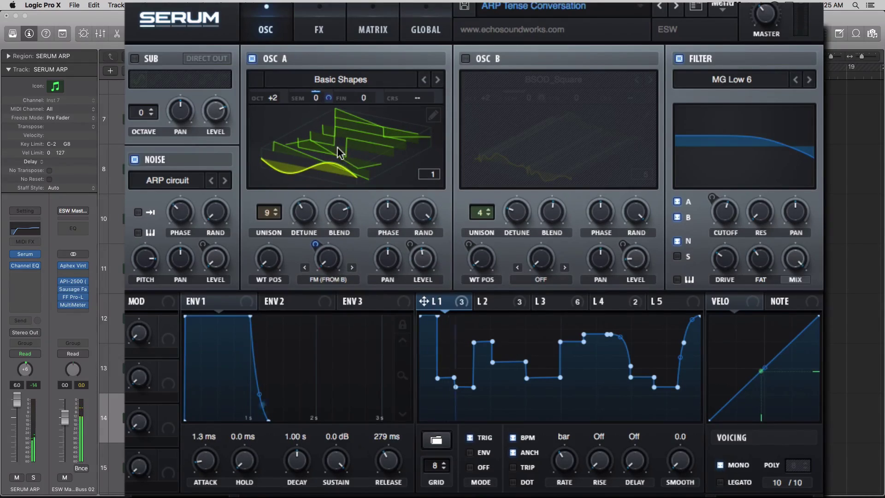
drag(315, 102, 318, 110)
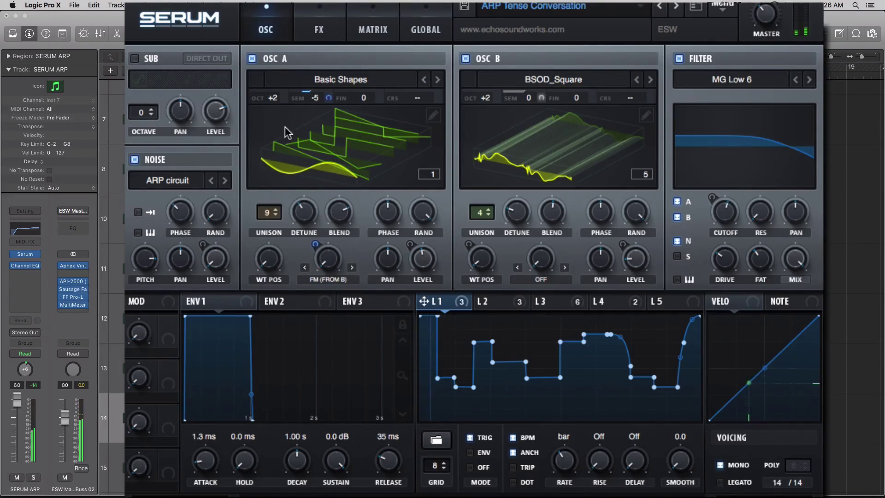
Raise oscillator B's level, and switch oscillator A off and back on to compare the layers
drag(647, 272, 641, 230)
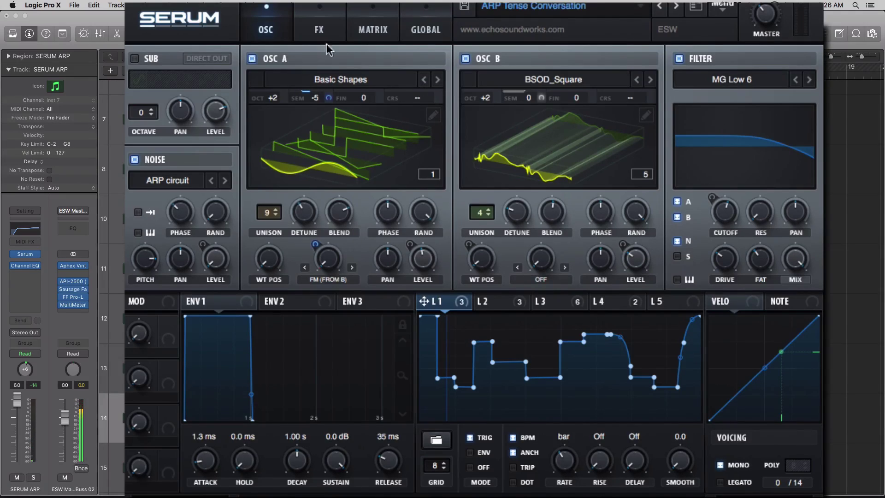
click(253, 59)
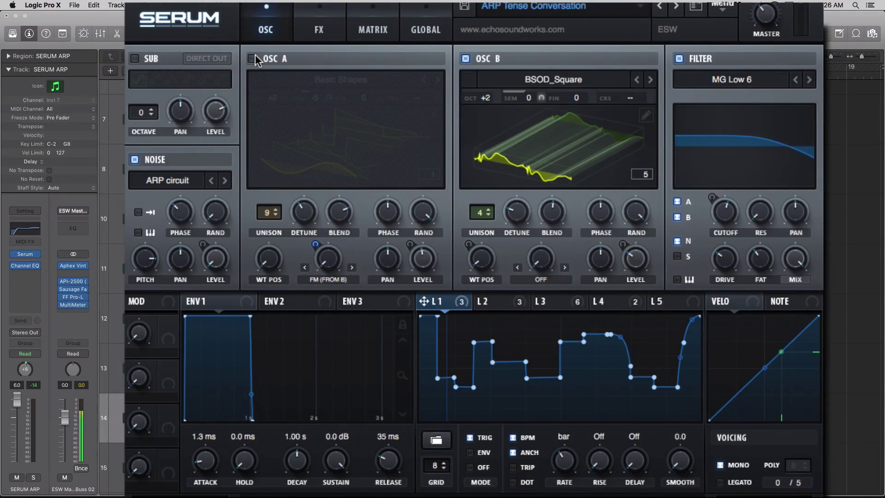
click(253, 59)
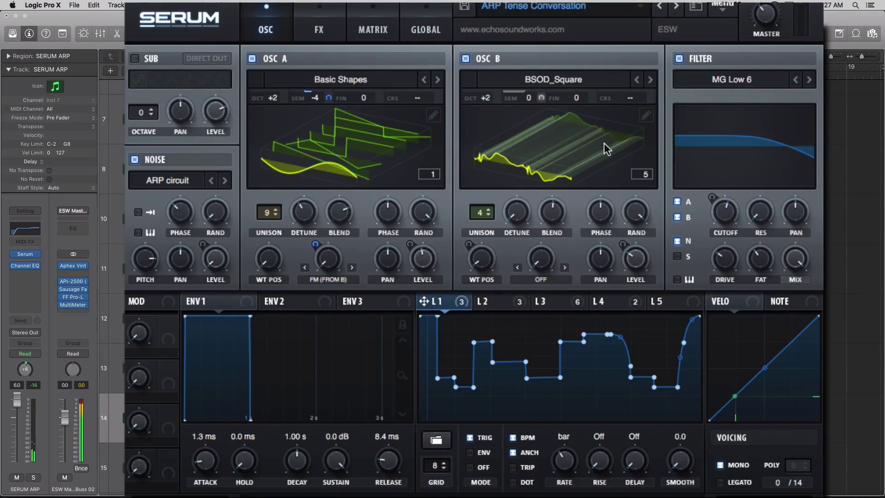
Set oscillator A's base semitone value to 0
drag(323, 104, 311, 102)
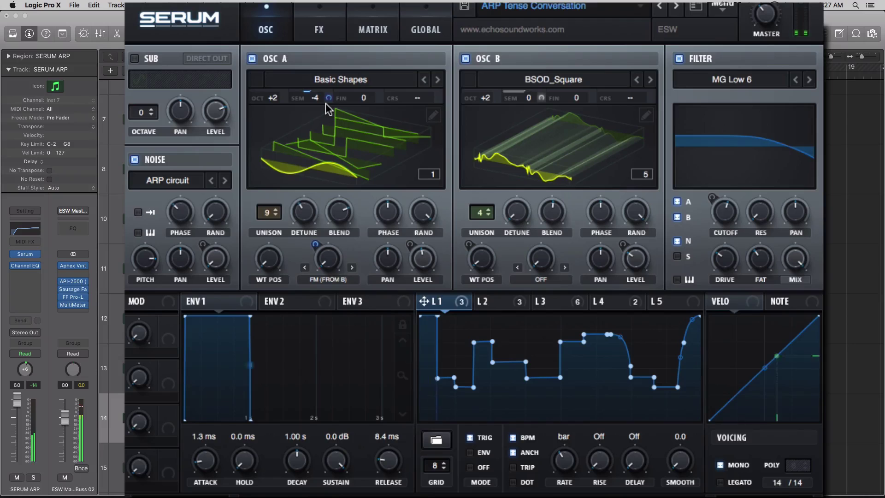
mouse_move(326, 99)
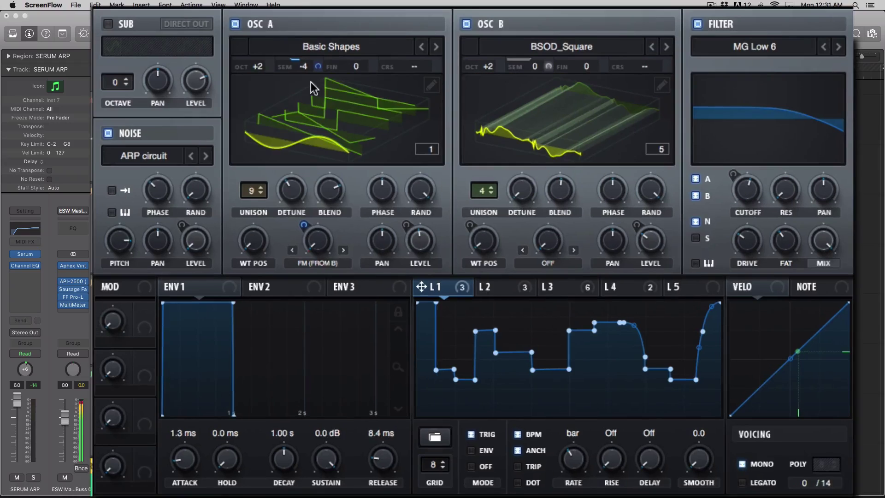
double_click(302, 73)
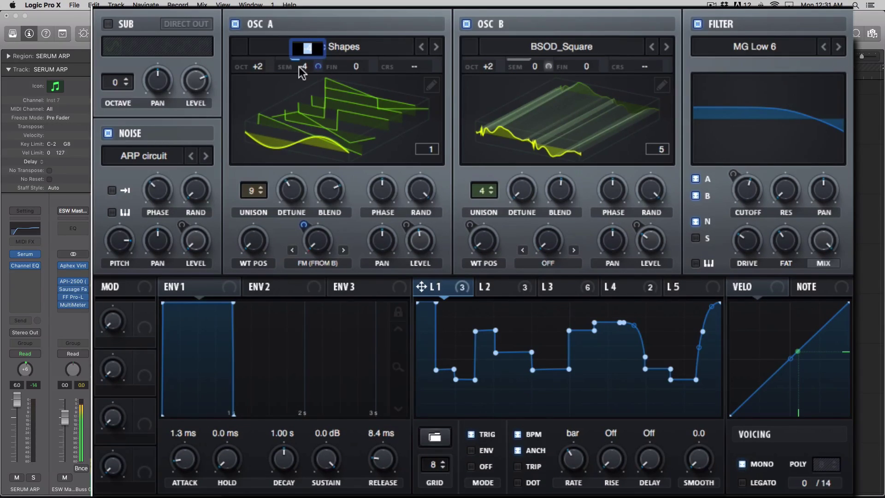
drag(851, 493, 878, 493)
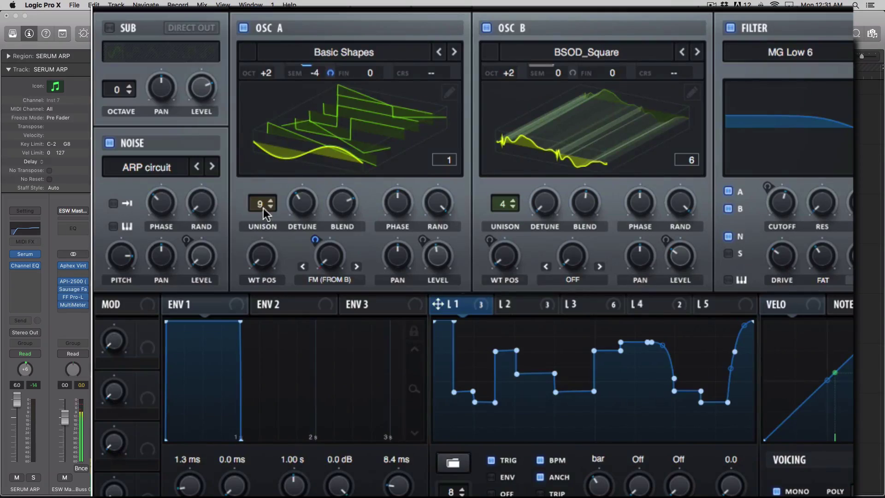
double_click(315, 73)
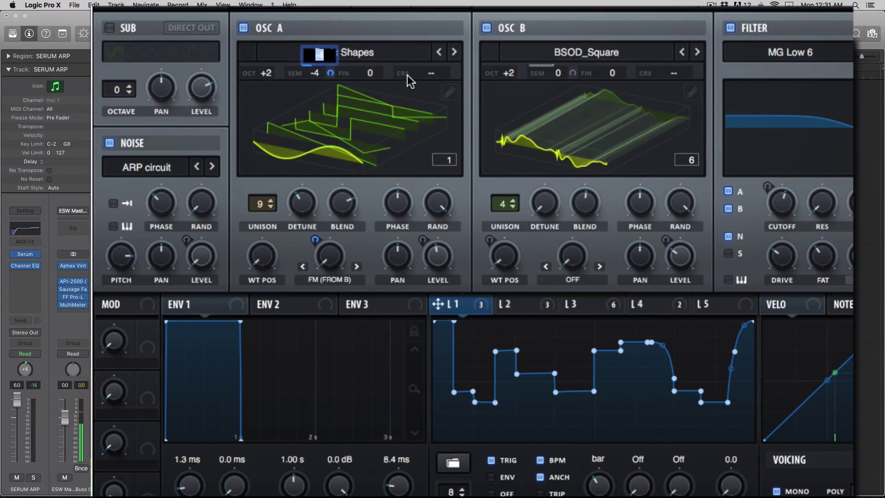
text(0)
key(Return)
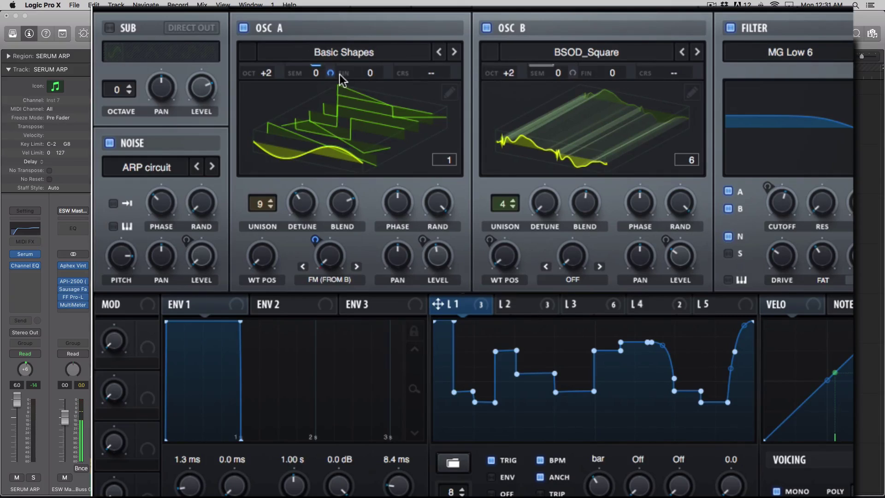
Increase LFO 1's modulation depth on oscillator A's semitone control and switch off oscillator B
right_click(323, 70)
key(Escape)
drag(331, 71, 329, 148)
click(487, 28)
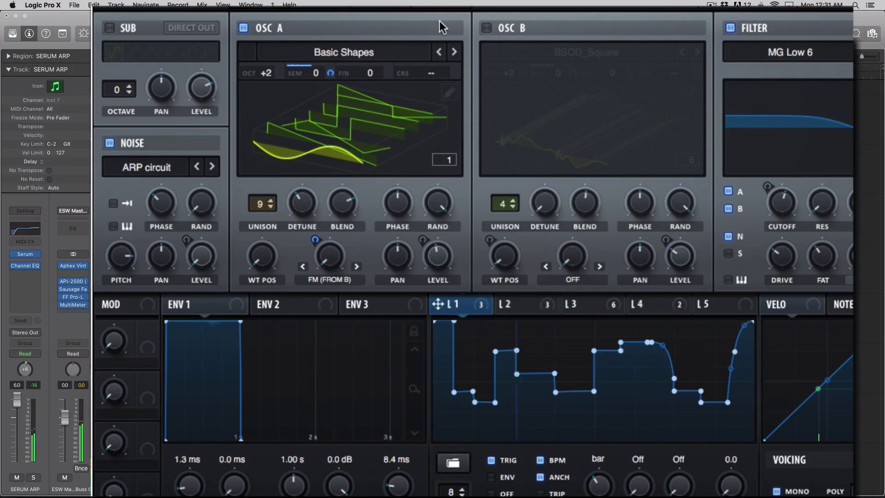
With oscillator B off, bypass LFO 1's semitone modulation on oscillator A for comparison and re-enable it
right_click(327, 72)
click(354, 111)
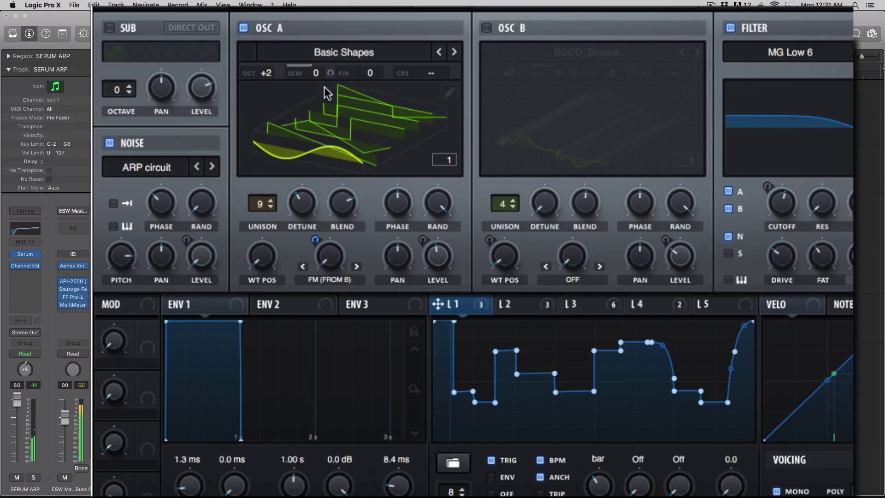
right_click(327, 72)
click(339, 111)
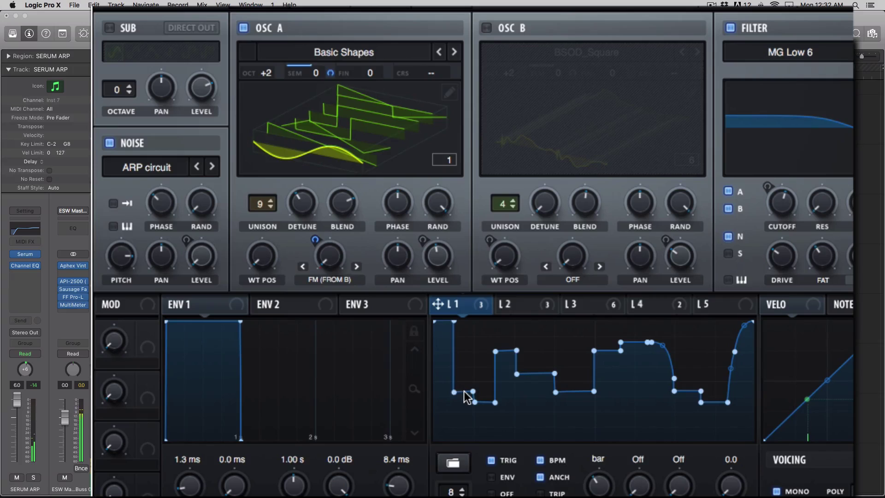
Reshape the start of LFO 1 by widening its full-height first step and lowering the second step to the bottom
drag(460, 390, 480, 449)
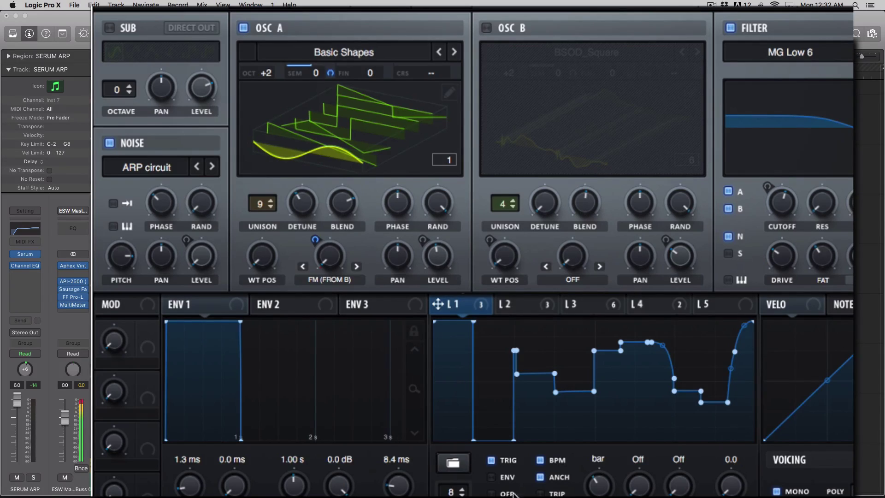
Try an LFO 1 grid size of 10 and return it to 8
double_click(451, 493)
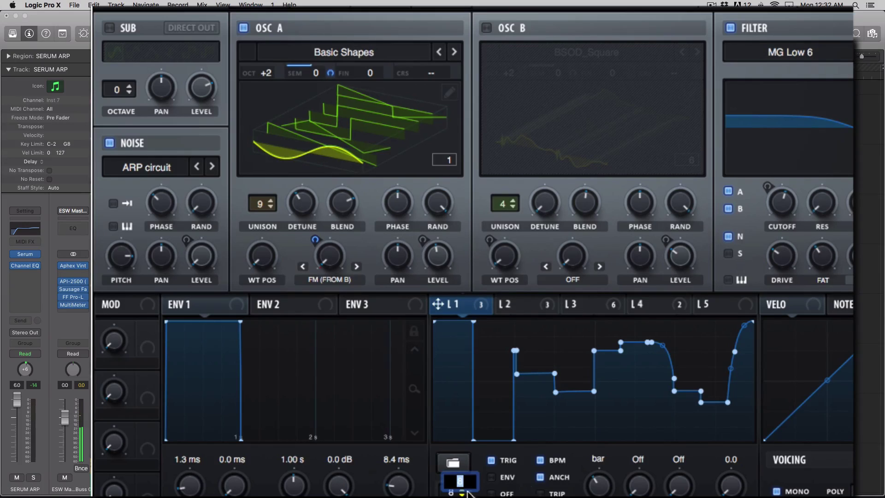
text(10)
key(Return)
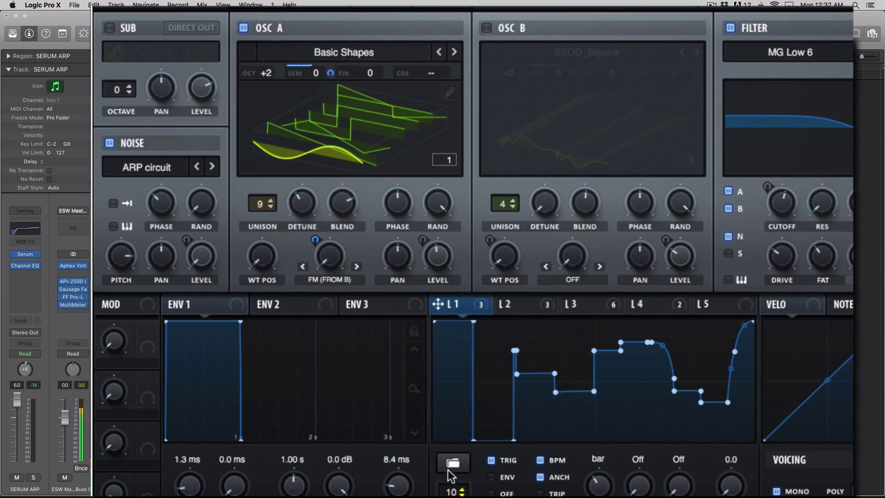
drag(451, 492, 458, 465)
double_click(452, 491)
text(8)
text(.12)
key(Return)
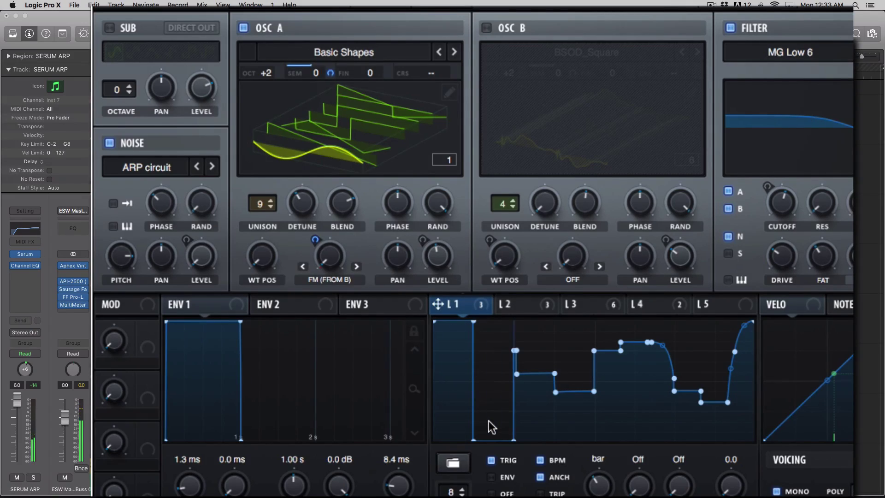
Try raising LFO 1's low second step slightly above the bottom, keeping the grid size at 8
mouse_move(492, 439)
mouse_down()
mouse_move(498, 407)
mouse_move(504, 446)
mouse_move(504, 432)
mouse_up()
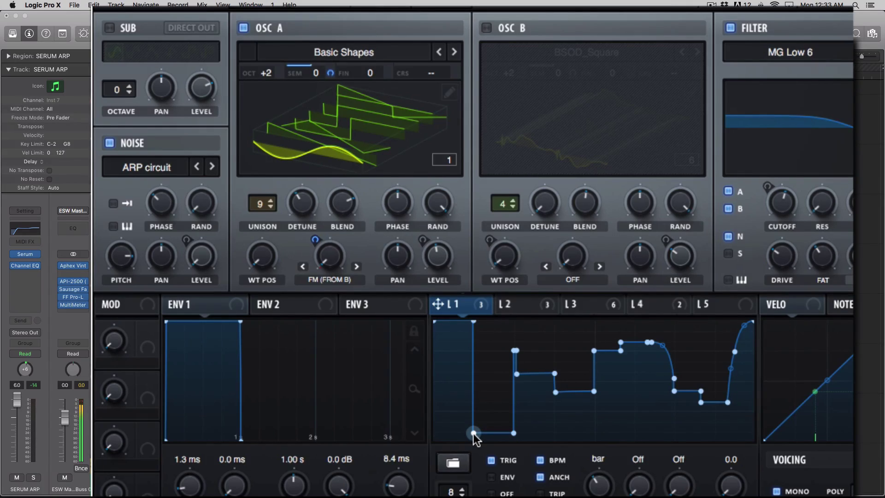
double_click(450, 490)
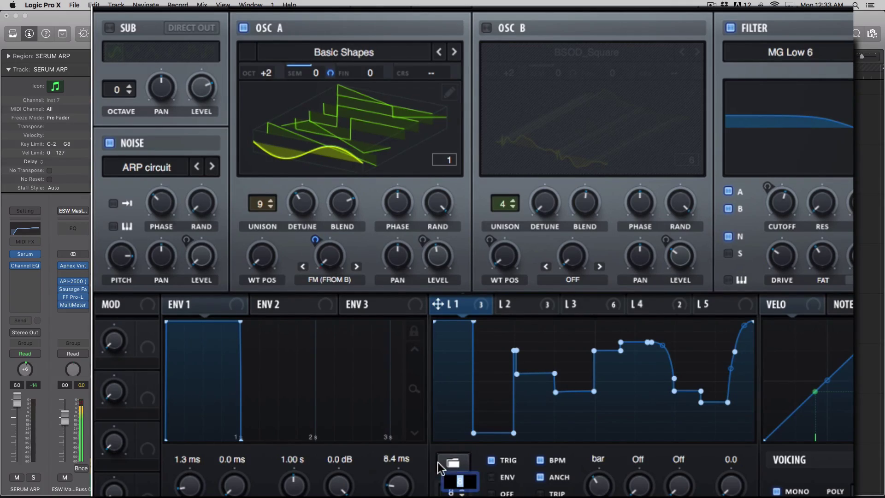
key(Return)
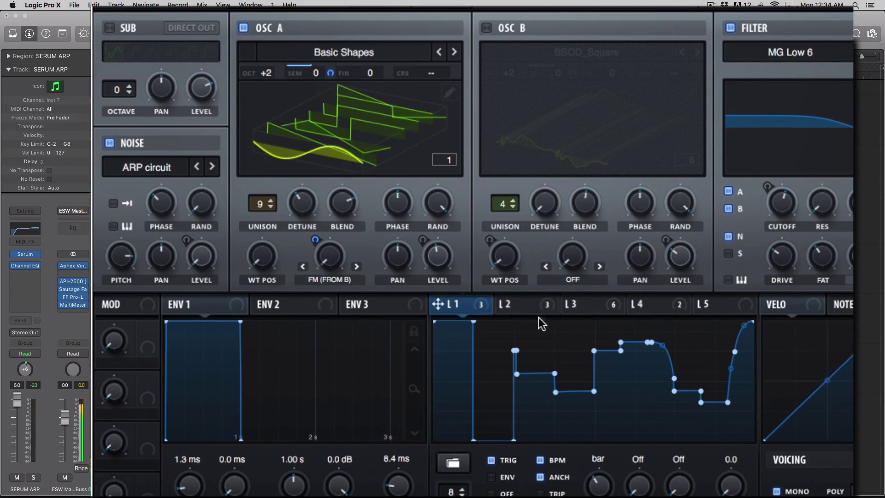
mouse_move(528, 311)
mouse_move(598, 485)
mouse_down()
mouse_move(607, 474)
mouse_move(608, 490)
mouse_up()
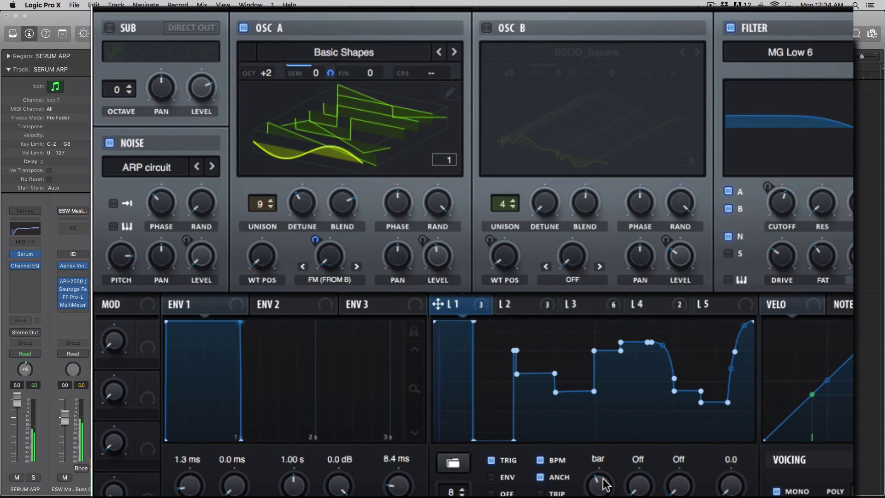
Open LFO 2 and reactivate its filter cutoff, oscillator A volume and oscillator B volume modulation, comparing it with all destinations bypassed
click(530, 307)
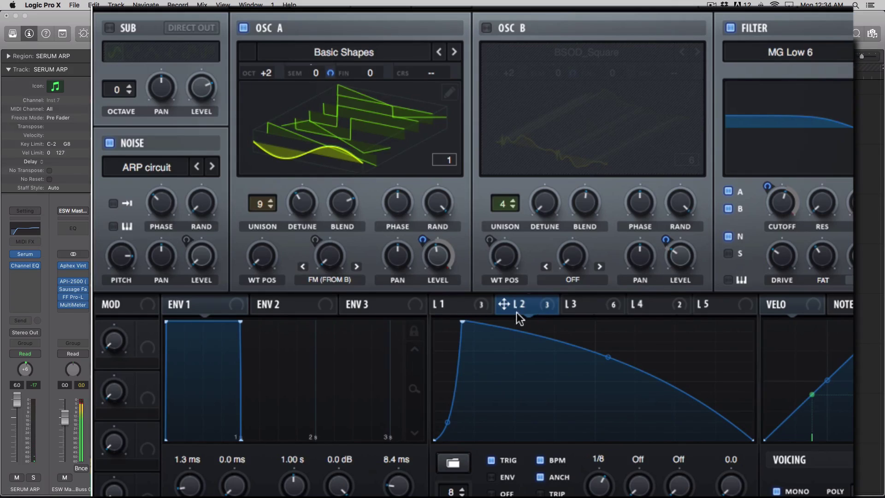
right_click(537, 303)
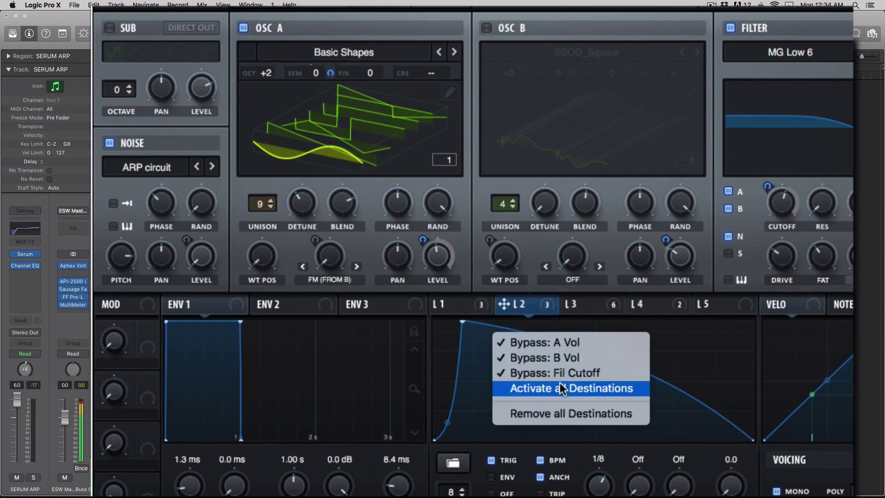
click(559, 375)
right_click(536, 314)
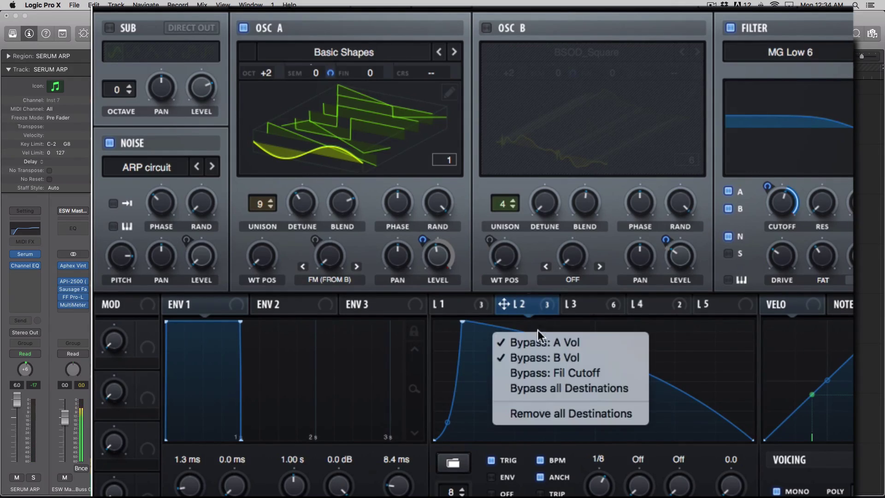
click(535, 390)
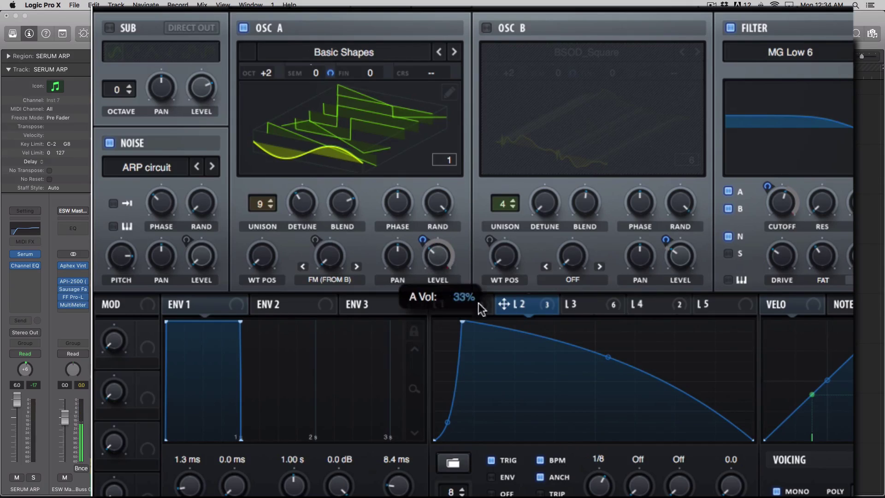
right_click(514, 303)
click(547, 390)
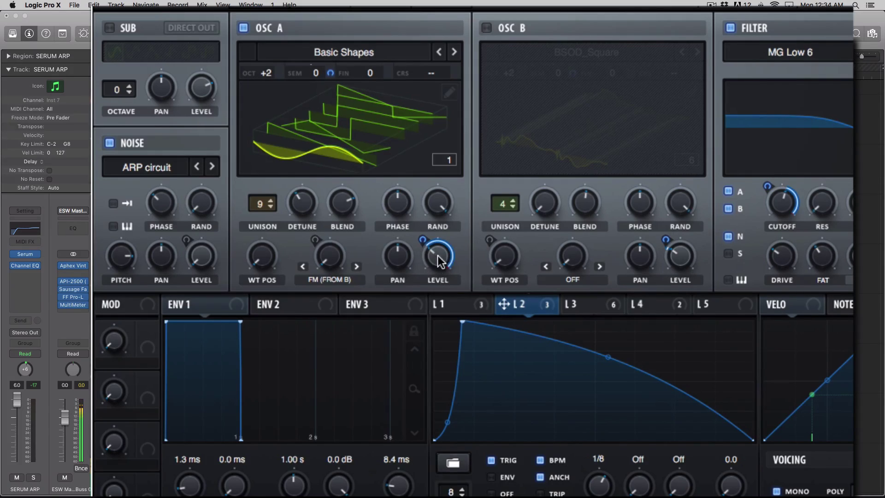
Lower oscillator A's level and the filter cutoff under LFO 2's modulation, and set LFO 2's rate to 1/4
drag(503, 306, 434, 253)
drag(784, 203, 778, 288)
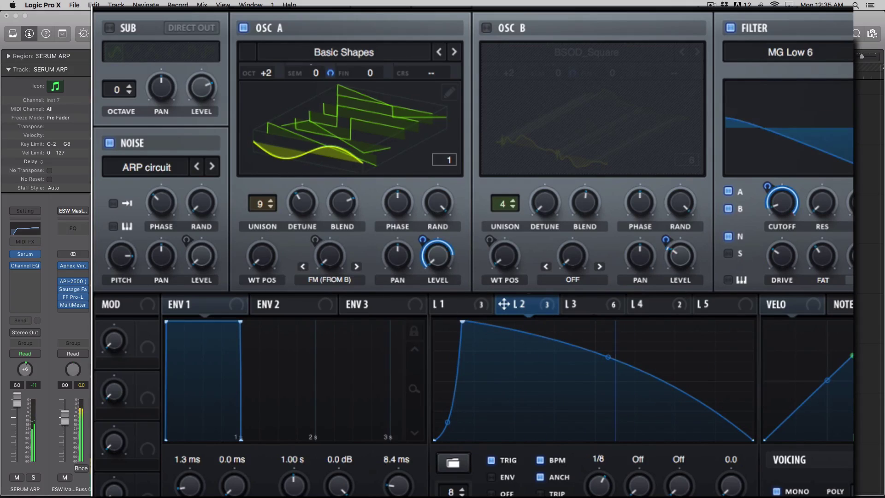
mouse_move(600, 493)
mouse_down()
mouse_move(599, 472)
mouse_move(602, 497)
mouse_move(601, 488)
mouse_up()
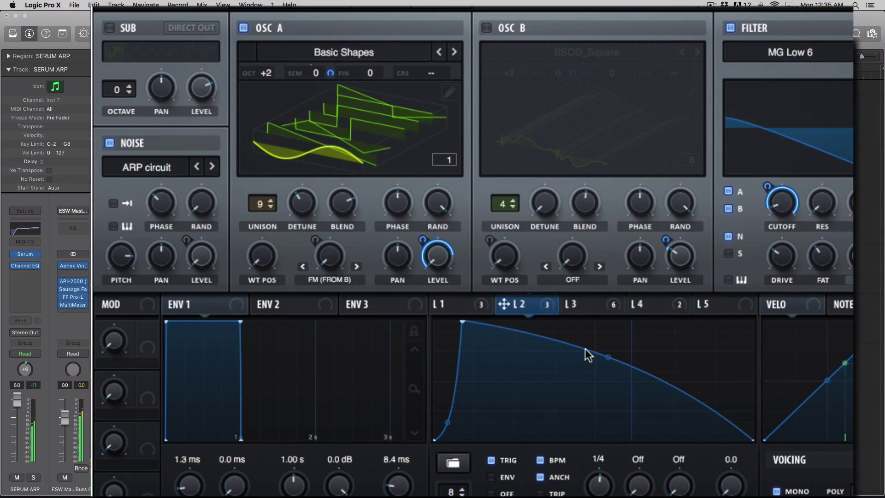
Swap the modulation from LFO 2 to LFO 3 by bypassing all LFO 2 destinations and activating all LFO 3 destinations except master tuning
click(583, 305)
right_click(527, 303)
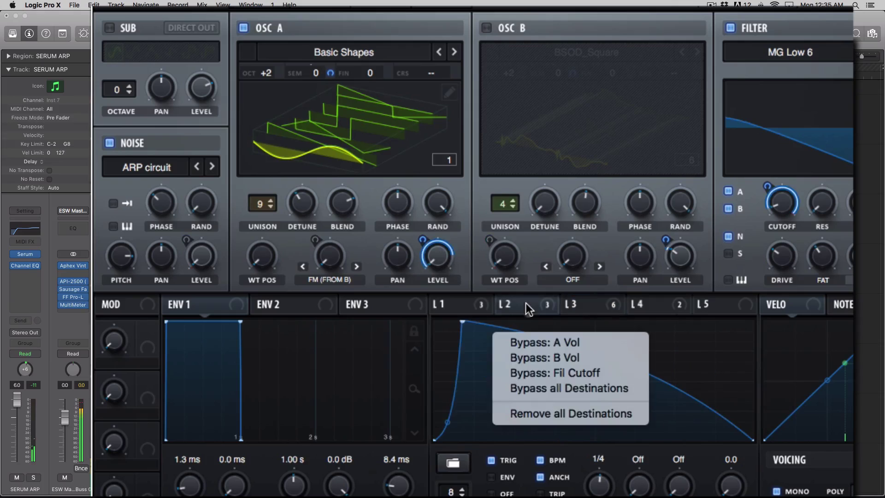
click(553, 388)
right_click(585, 318)
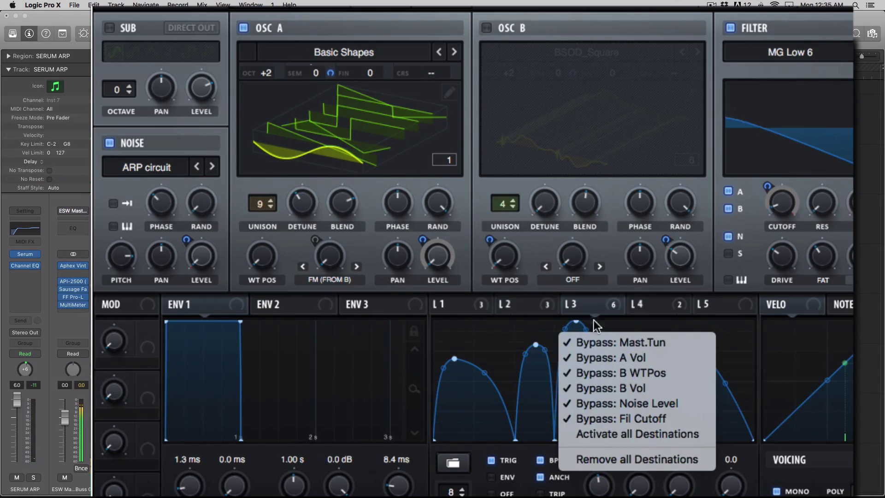
click(630, 434)
right_click(591, 308)
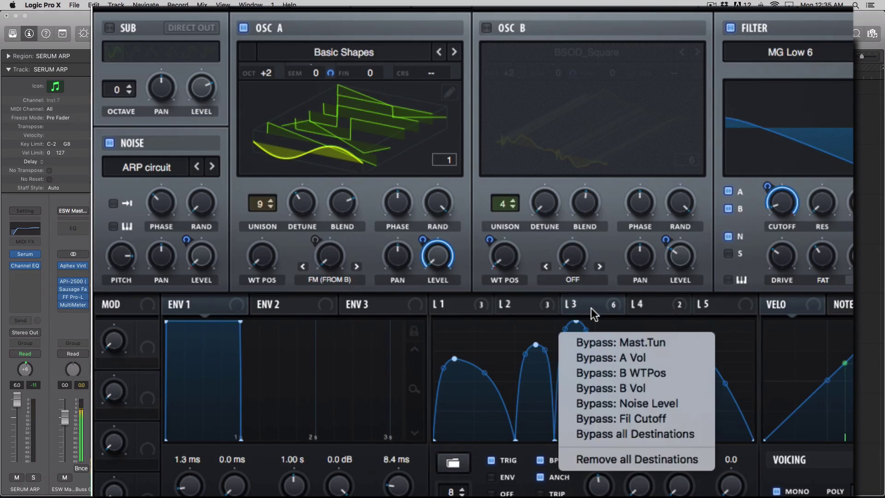
click(615, 346)
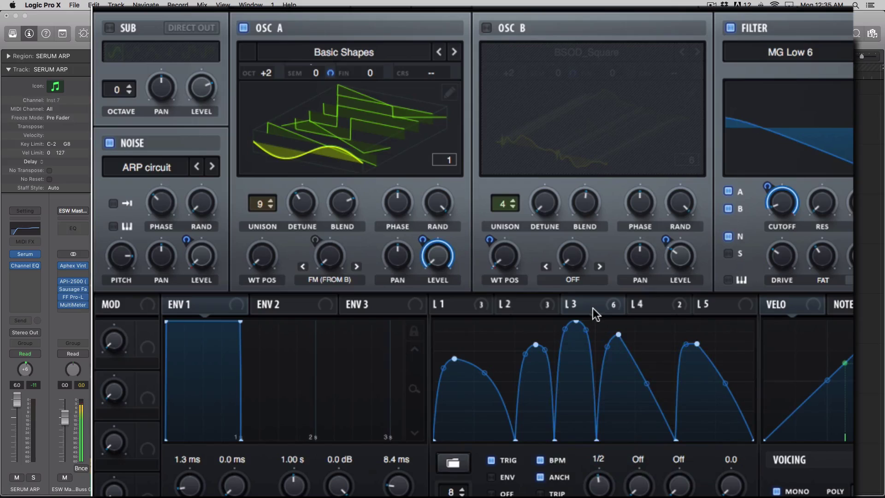
Compare LFO 3's multi-peak curve and rate with LFO 2's single curve, and return to LFO 3
mouse_move(593, 310)
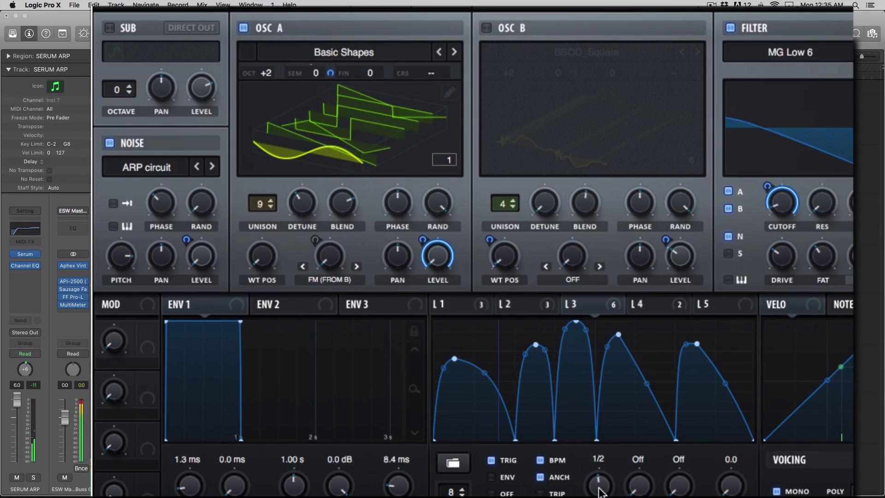
click(524, 305)
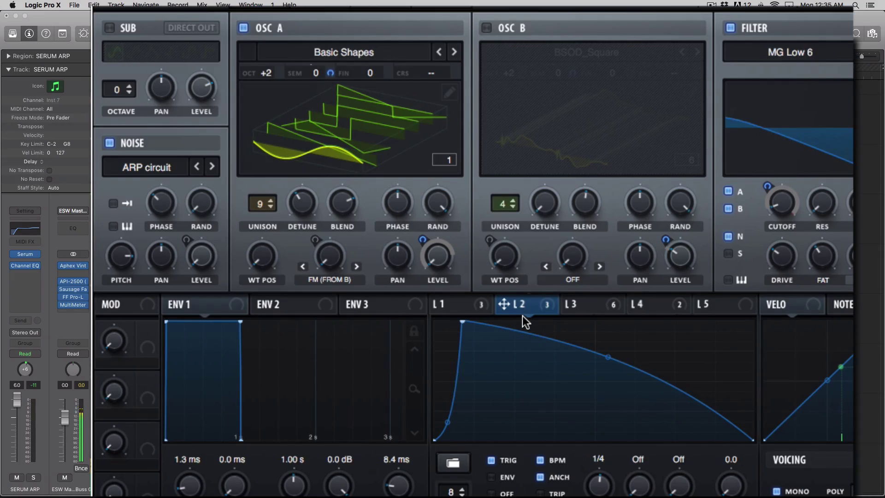
click(582, 309)
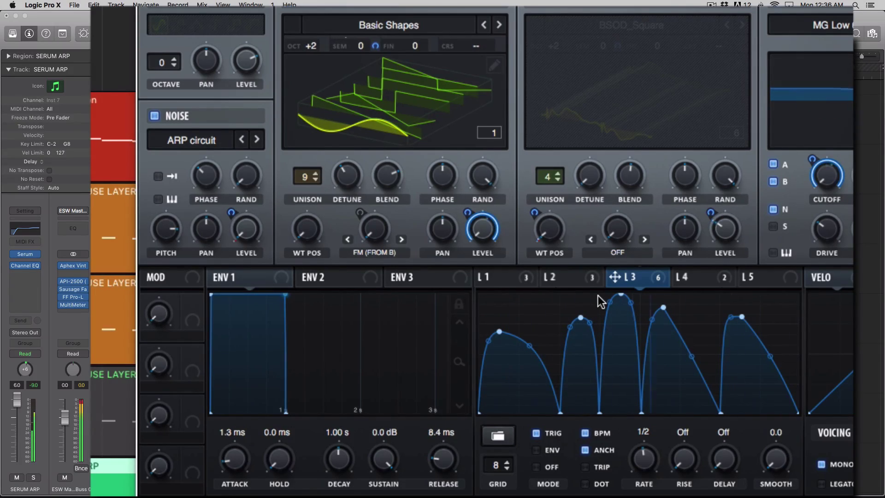
Swap the modulation back from LFO 3 to LFO 2, activating all LFO 2 destinations, and set LFO 2's rate to 1/8
right_click(617, 275)
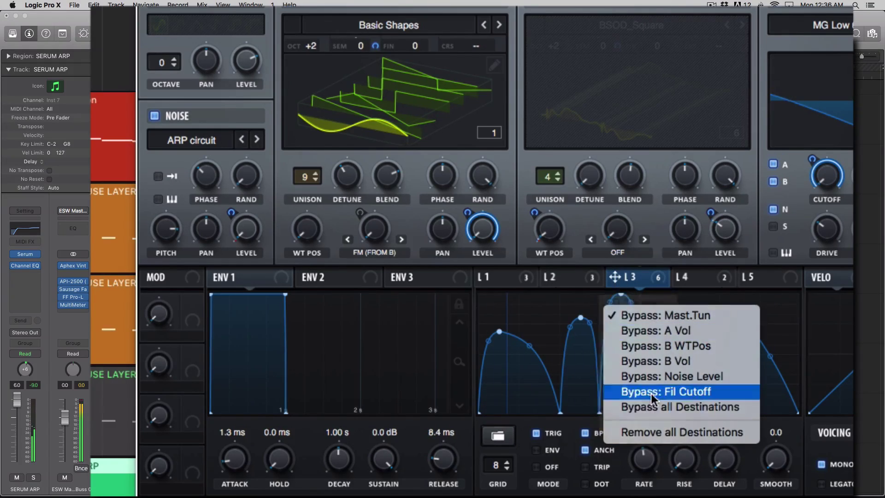
right_click(563, 279)
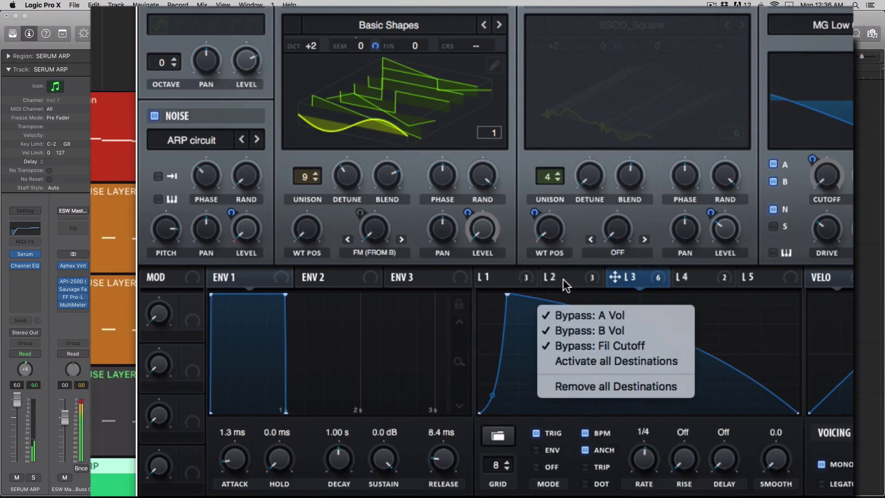
click(574, 359)
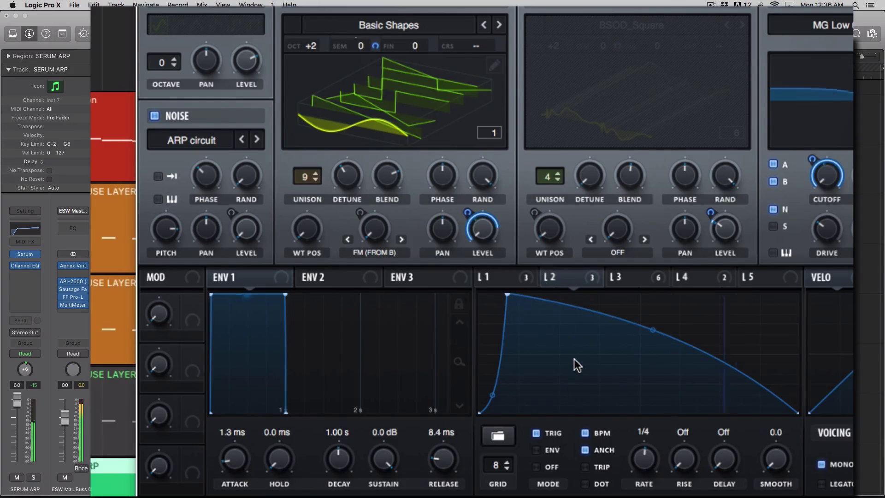
drag(644, 448, 645, 442)
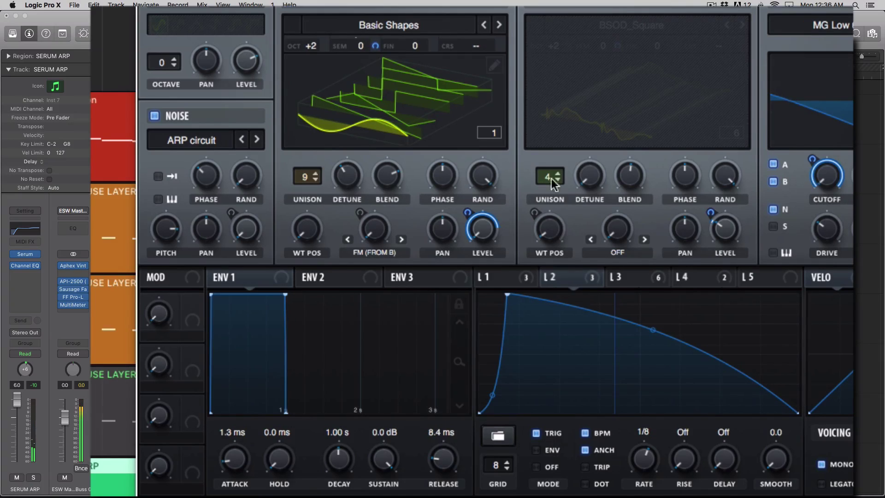
Turn oscillator B back on, and review LFO 1's melody shape before returning to LFO 2
click(534, 25)
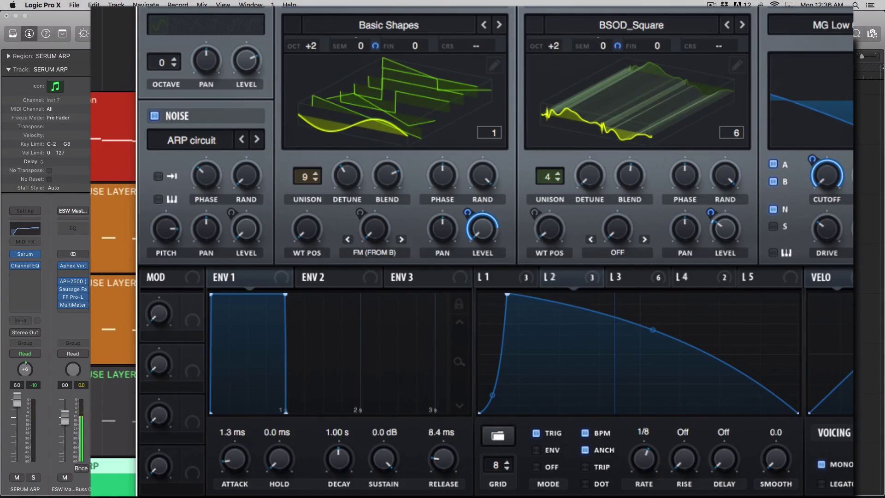
click(505, 278)
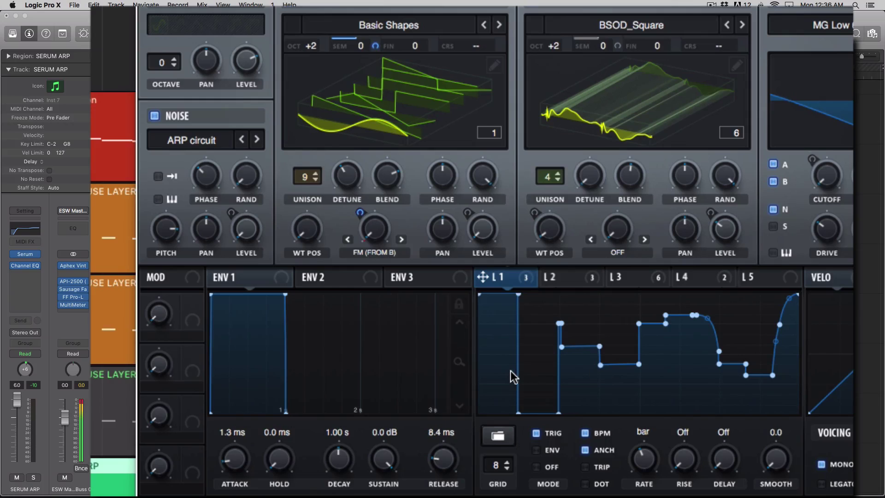
click(557, 276)
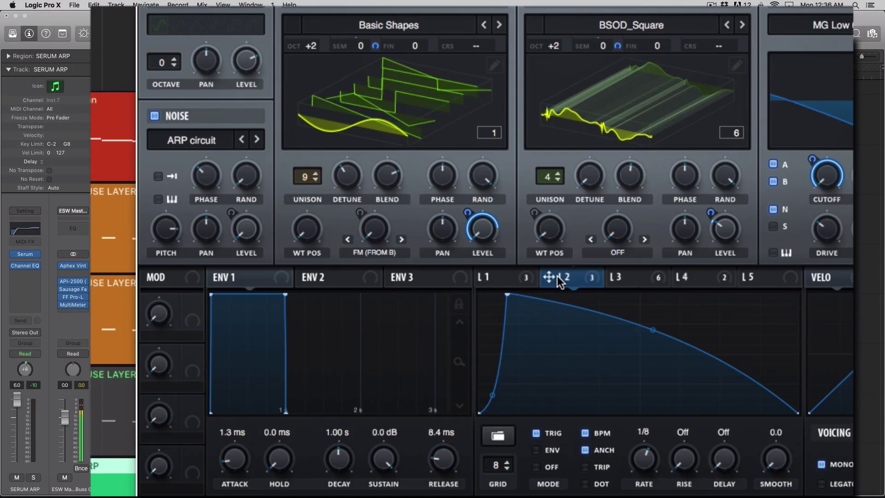